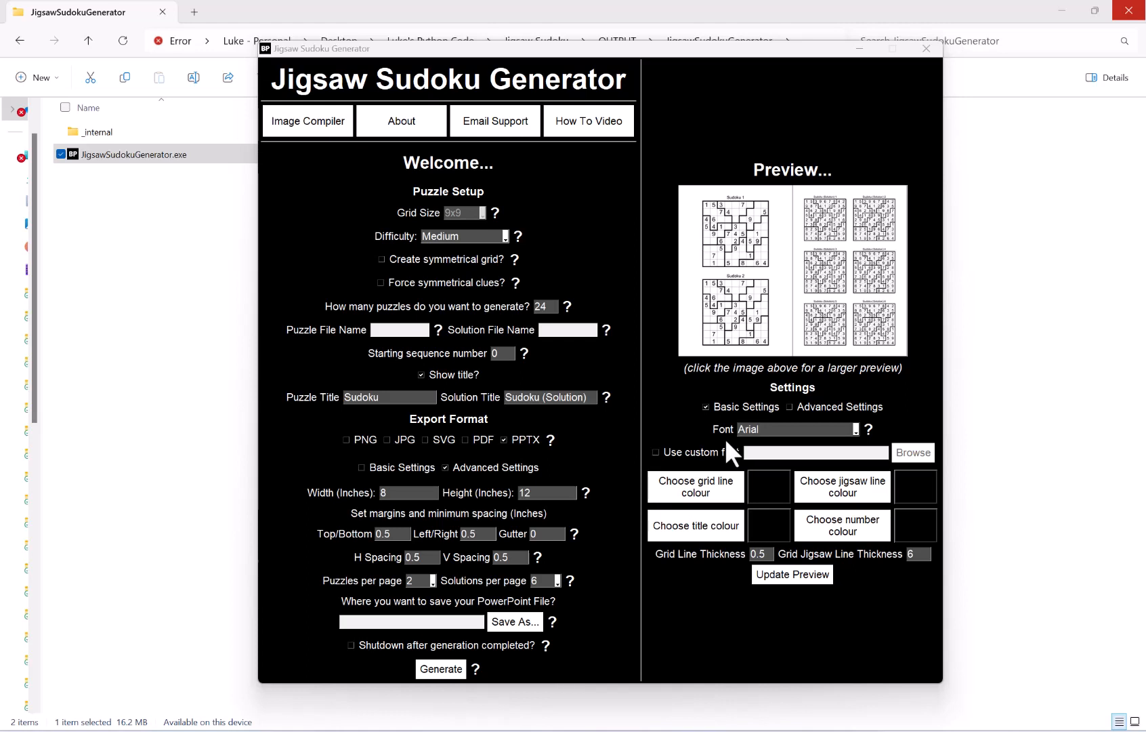
click(477, 439)
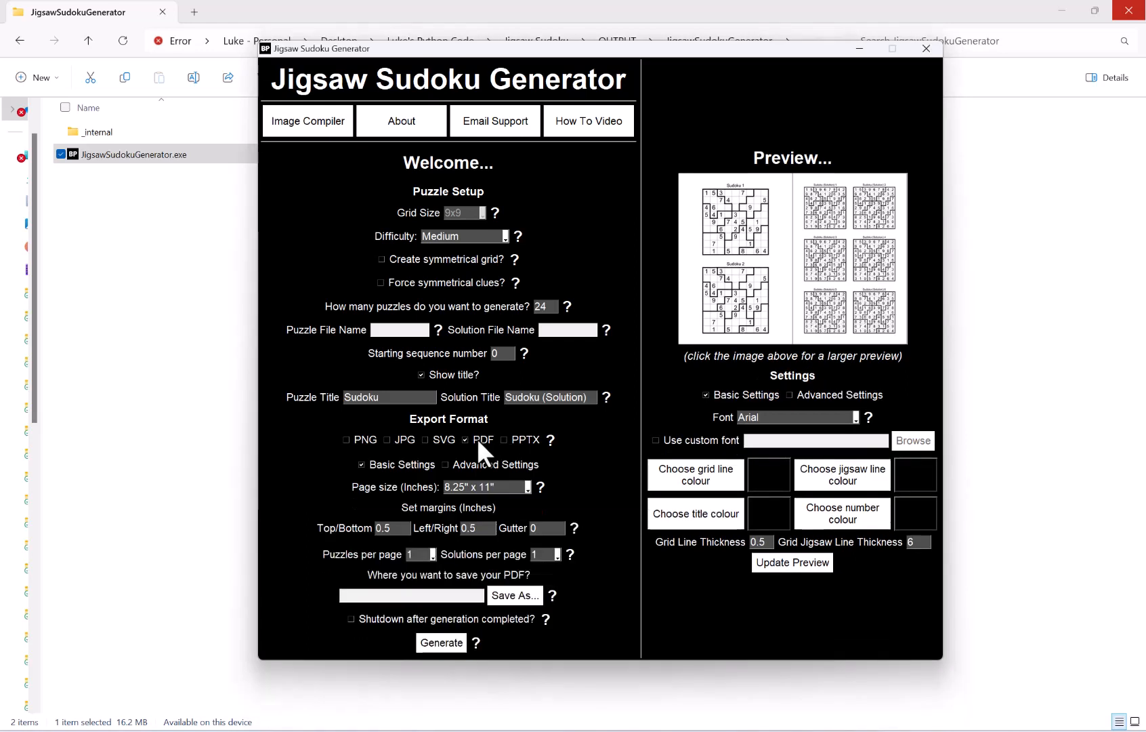
click(511, 440)
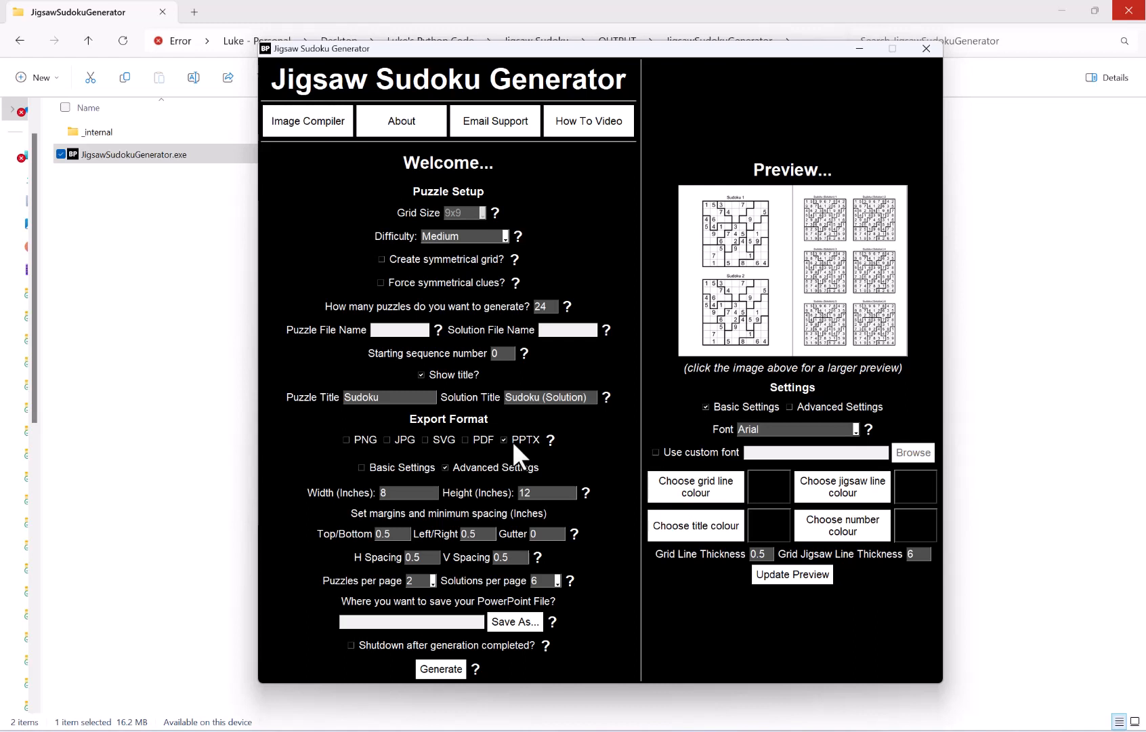
click(487, 237)
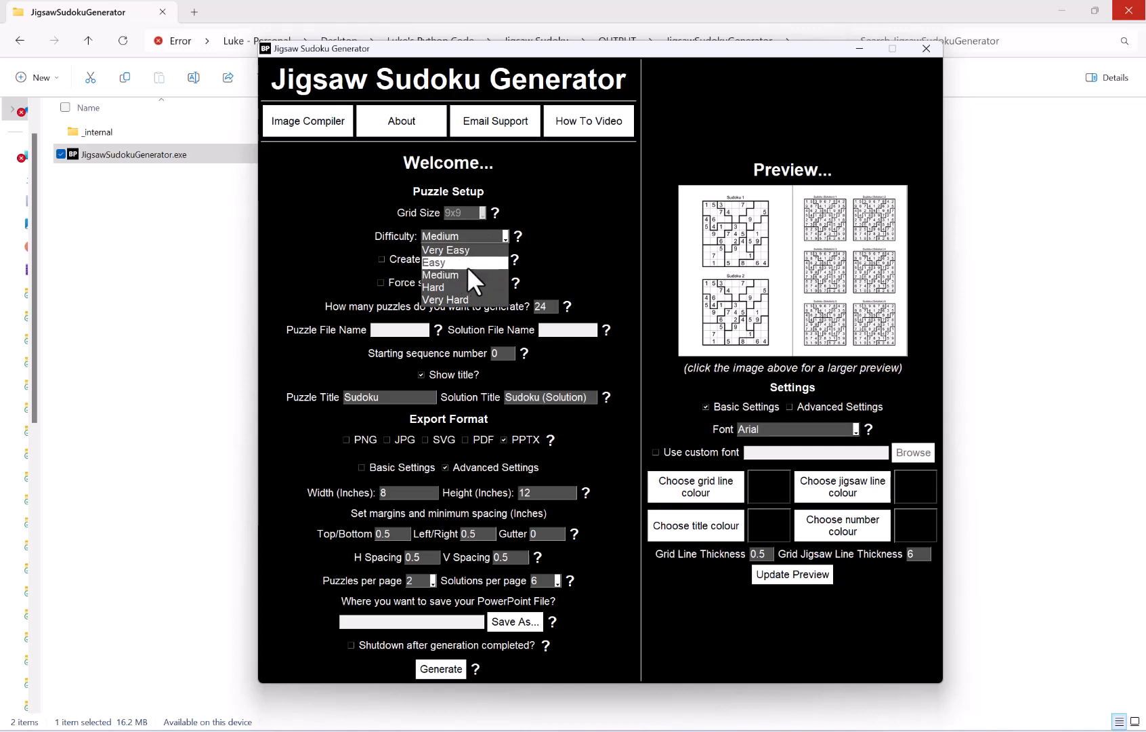
click(562, 261)
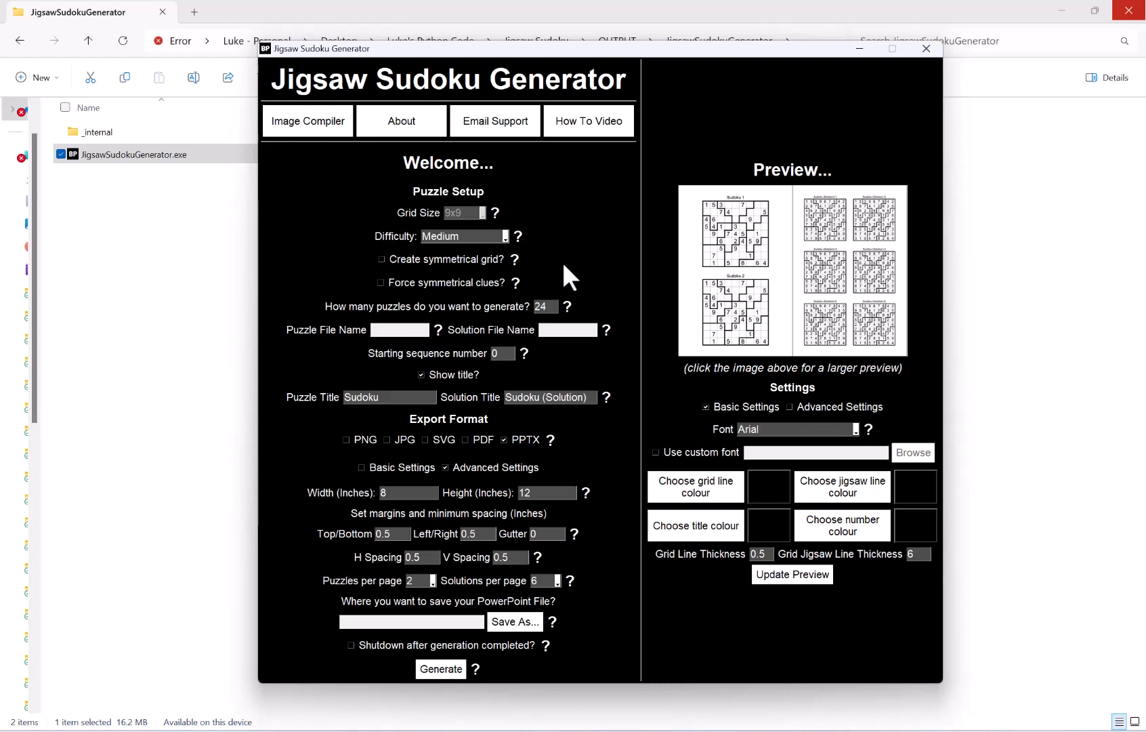
- Open the Image Compiler and enable image folders 2 to 6
click(304, 120)
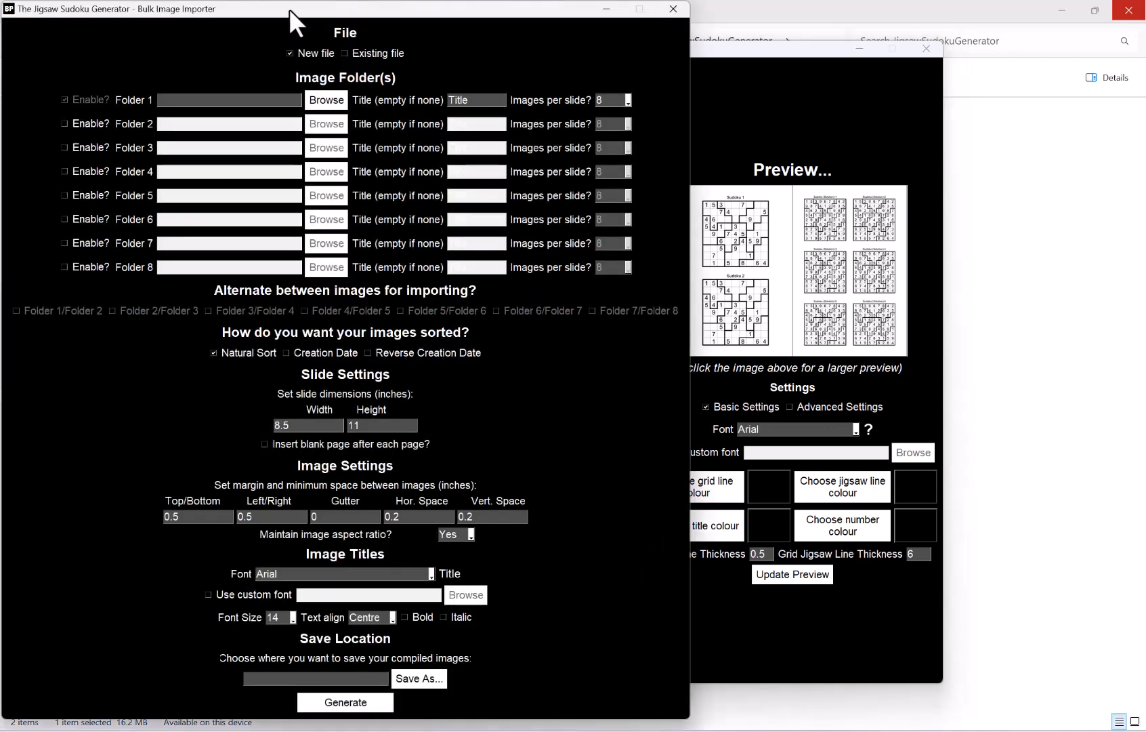
drag(289, 9, 307, 8)
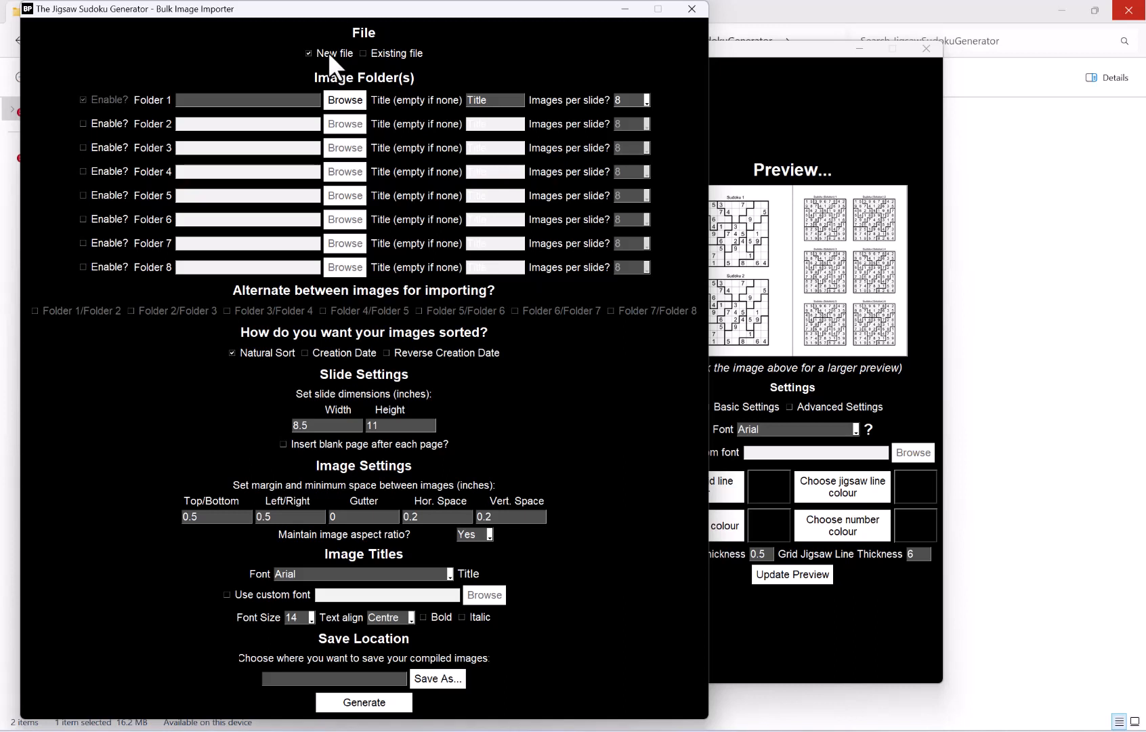
click(84, 218)
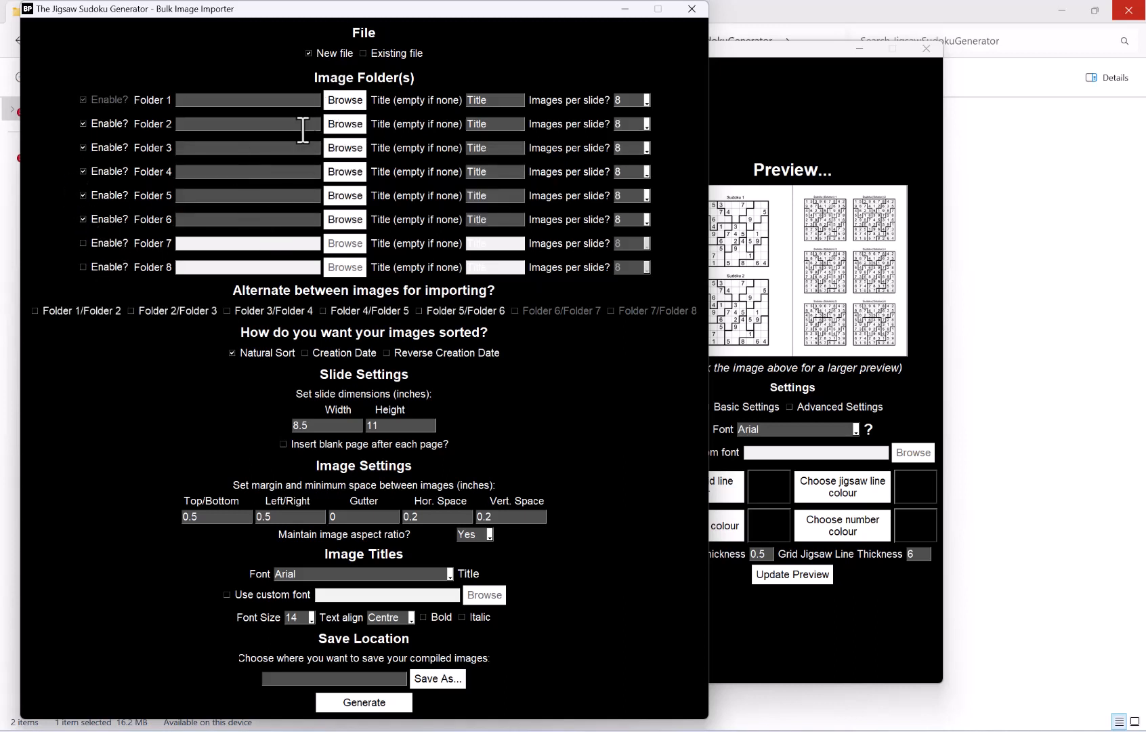
- Choose the puzzles folder inside sudoku bulk image/veasy as the source for Folder 1
click(346, 103)
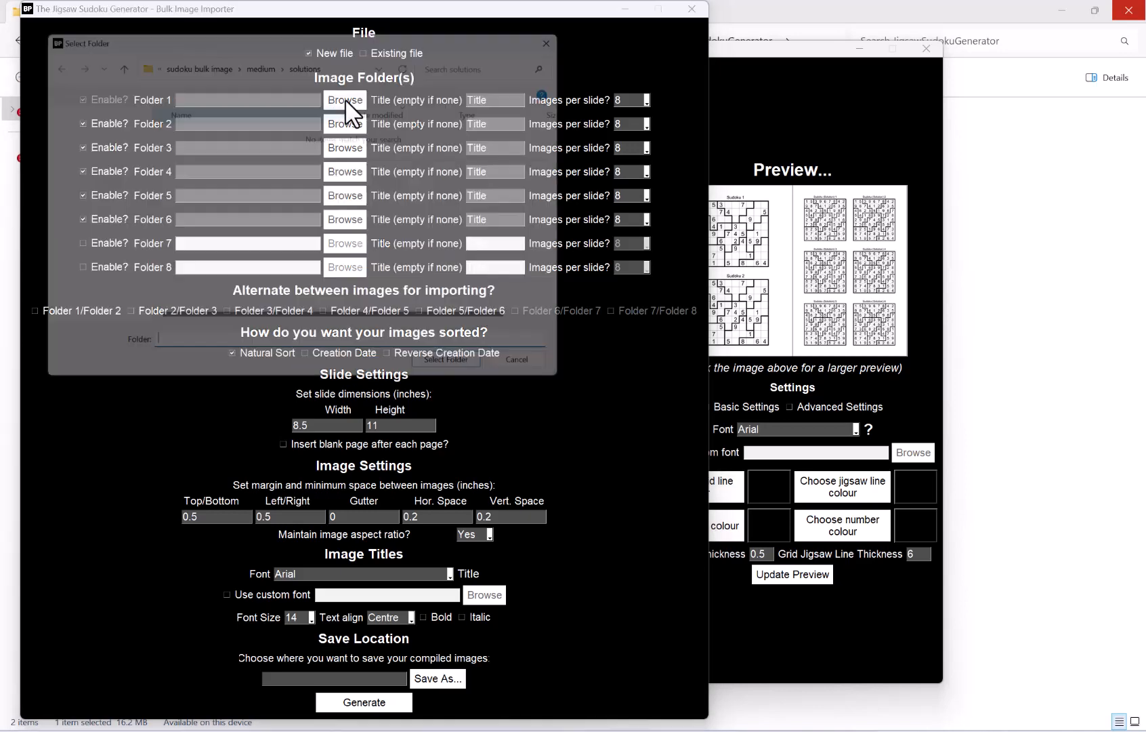
click(210, 57)
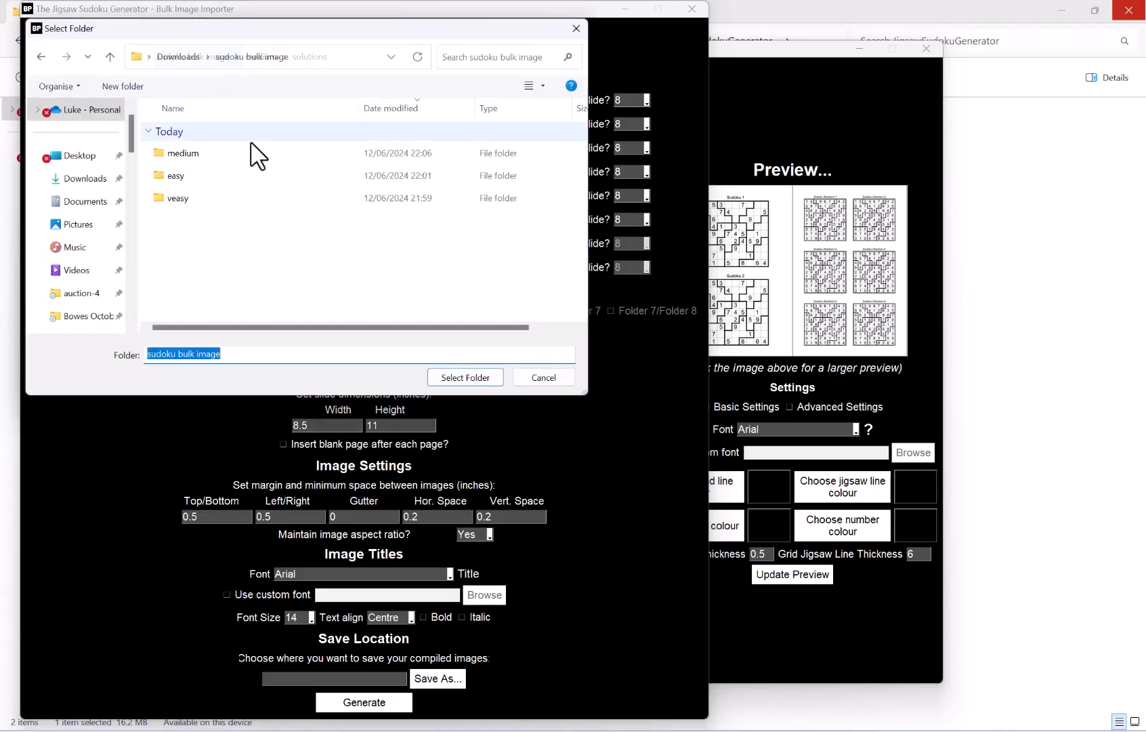
double_click(180, 200)
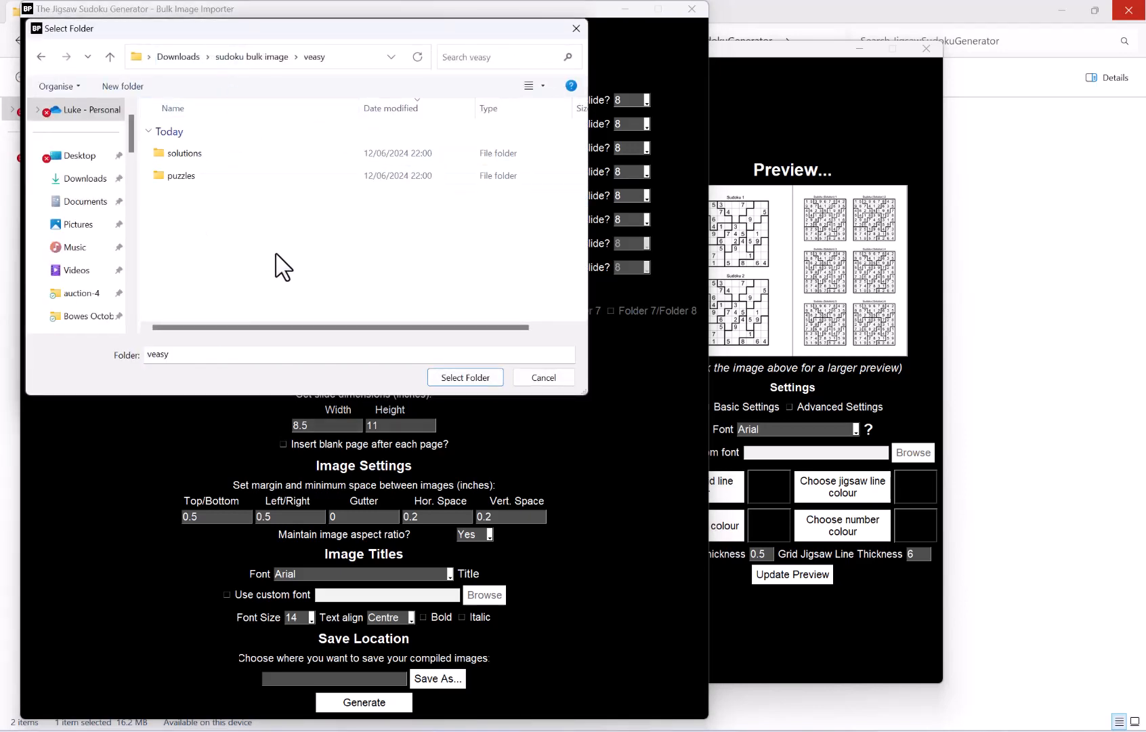
click(225, 176)
double_click(225, 176)
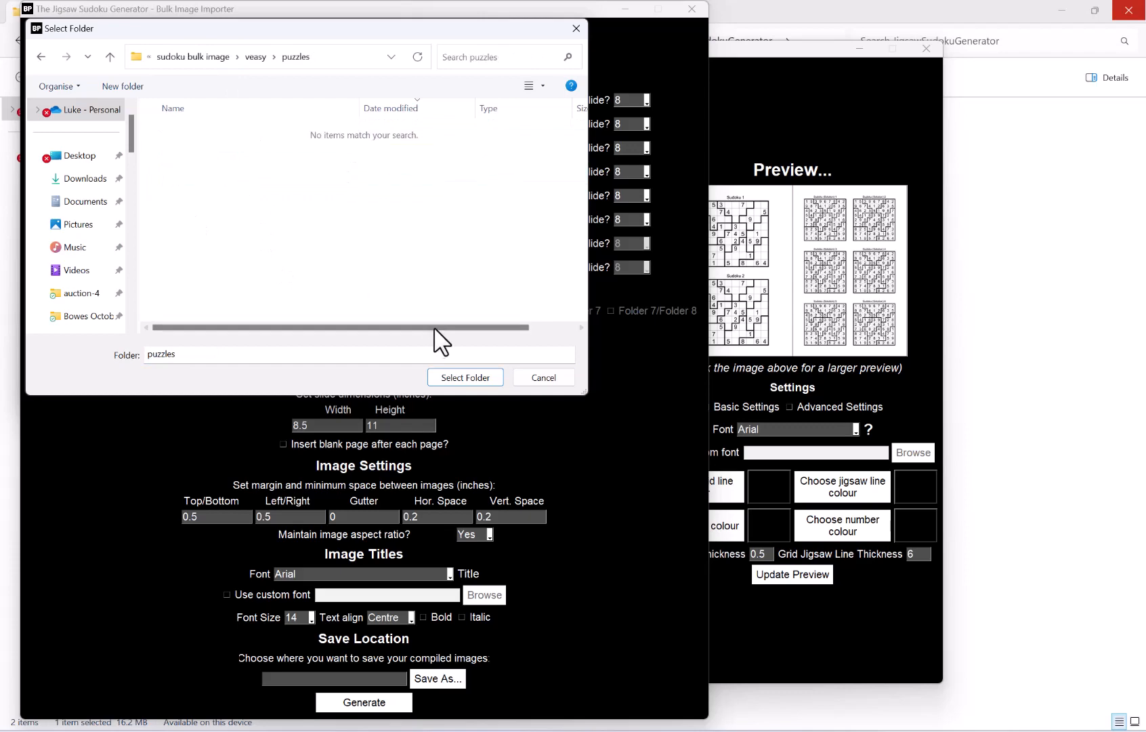
click(454, 378)
- Title Folder 1 "Very Easy" and set it to 6 images per slide
double_click(486, 103)
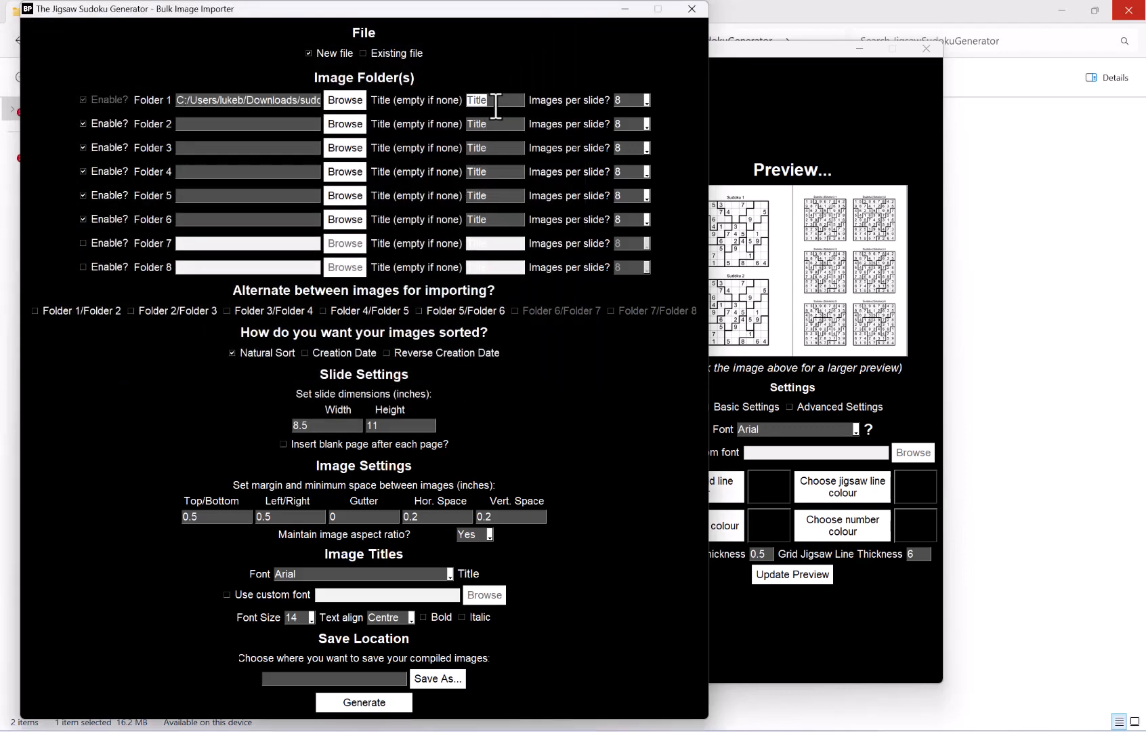
text(Very Easy)
click(646, 101)
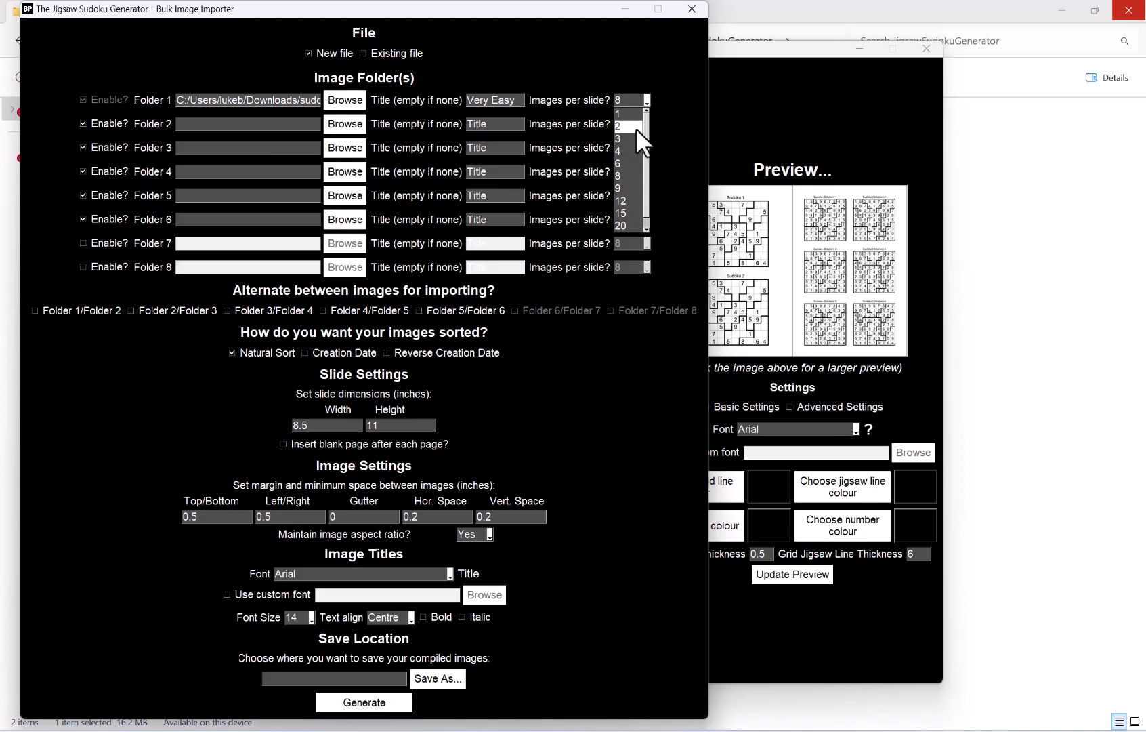
click(629, 162)
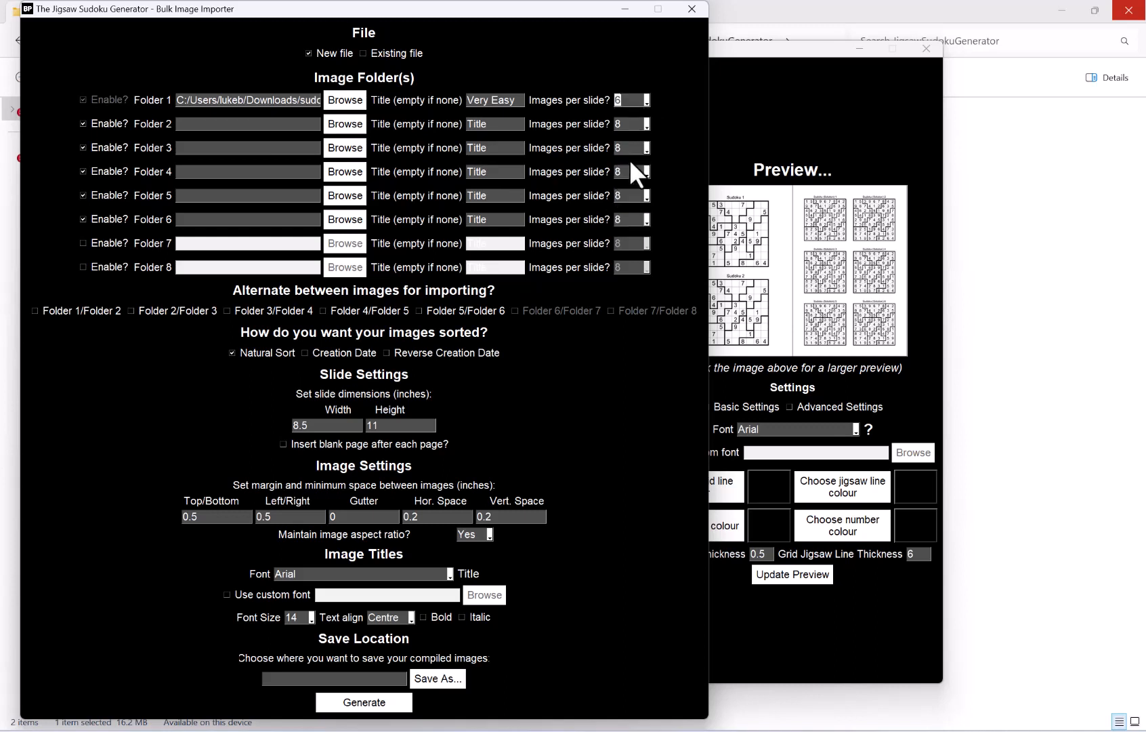
- Choose the puzzles folder inside sudoku bulk image/easy as the source for Folder 2
click(353, 123)
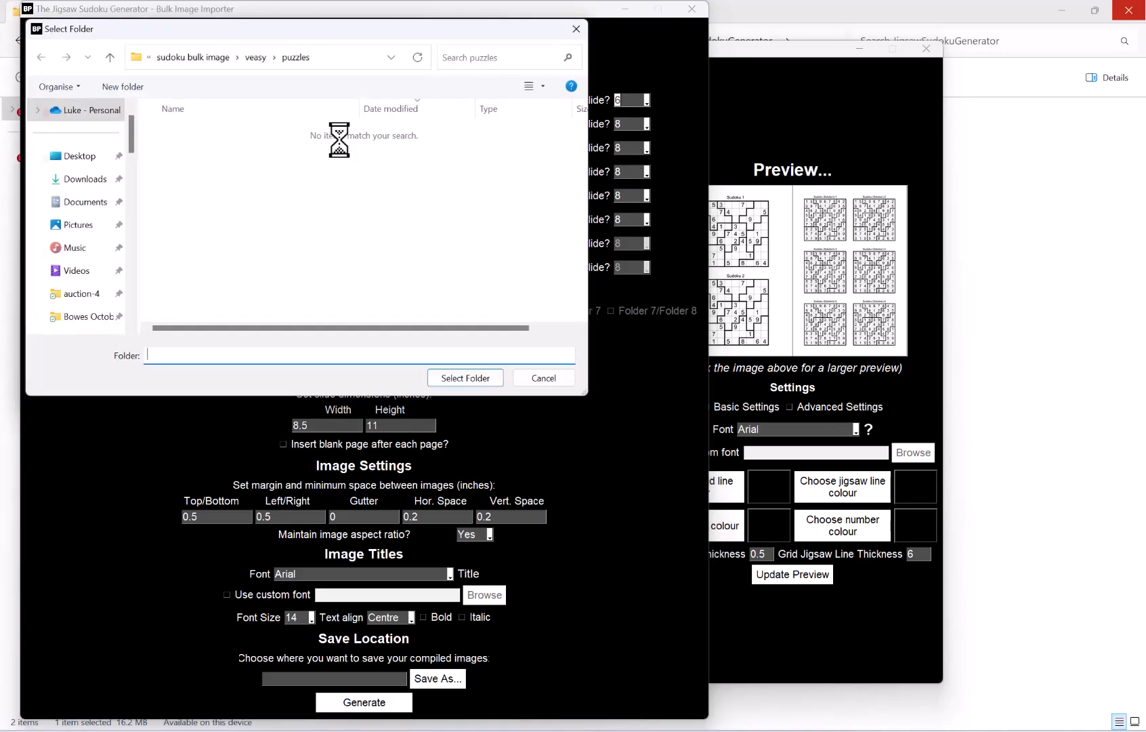
click(252, 62)
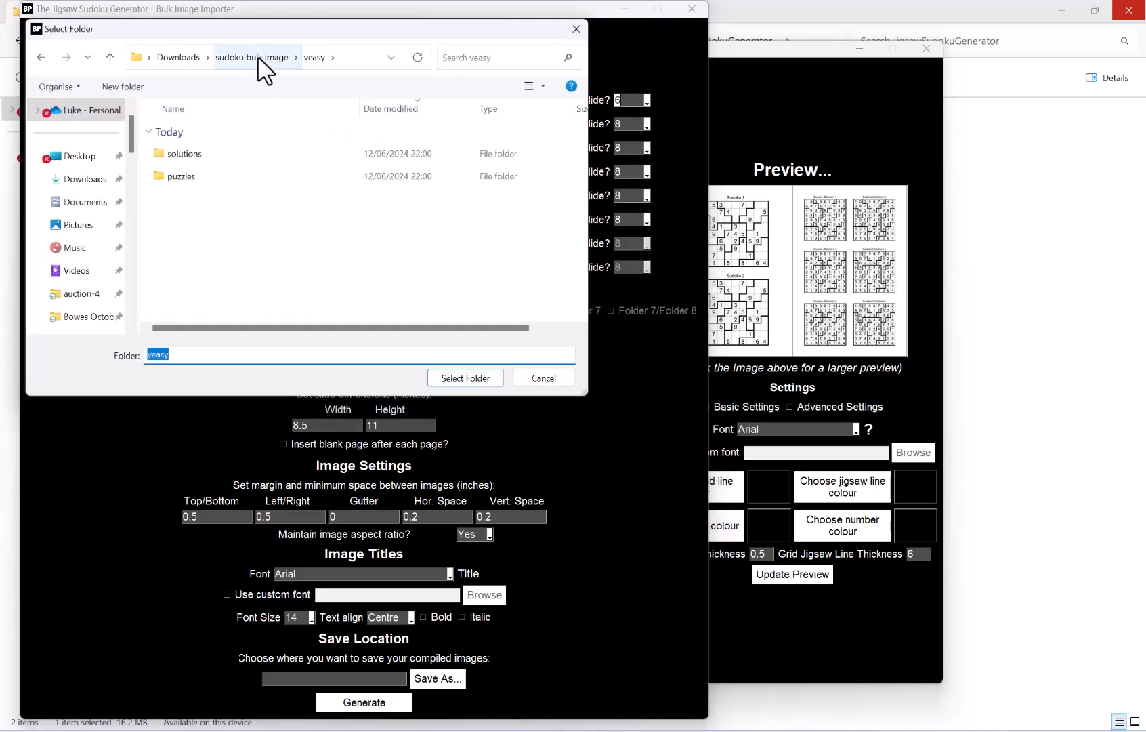
click(258, 62)
click(215, 175)
double_click(215, 175)
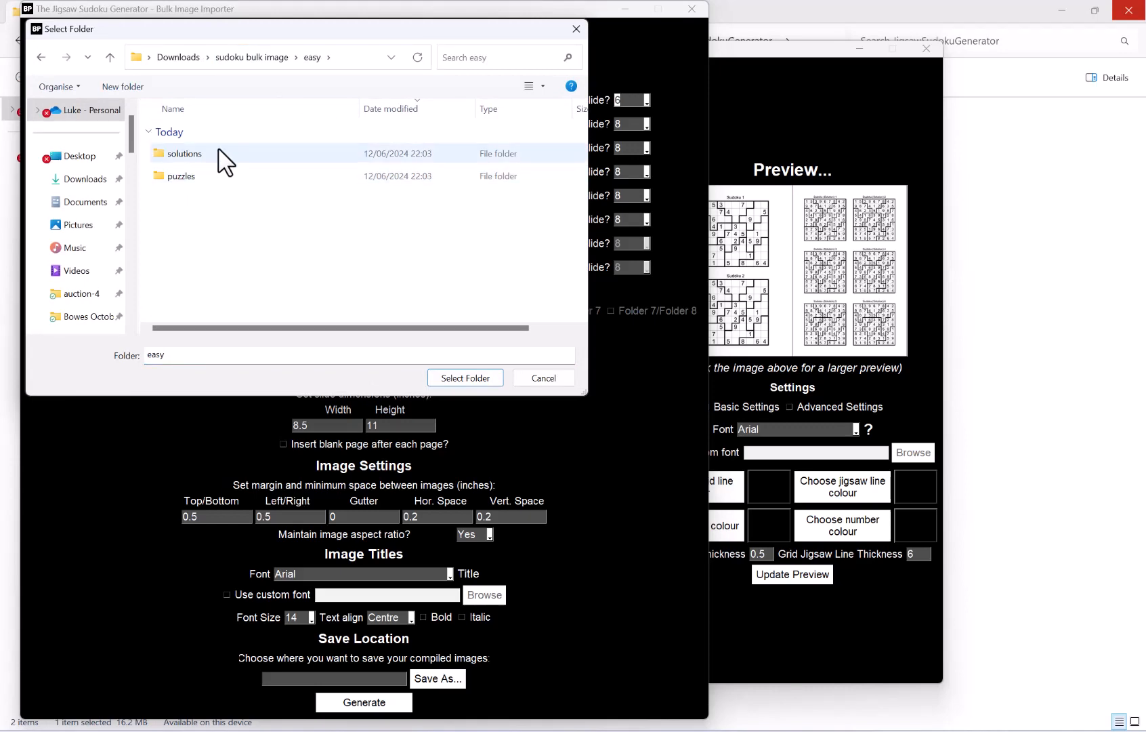
double_click(212, 175)
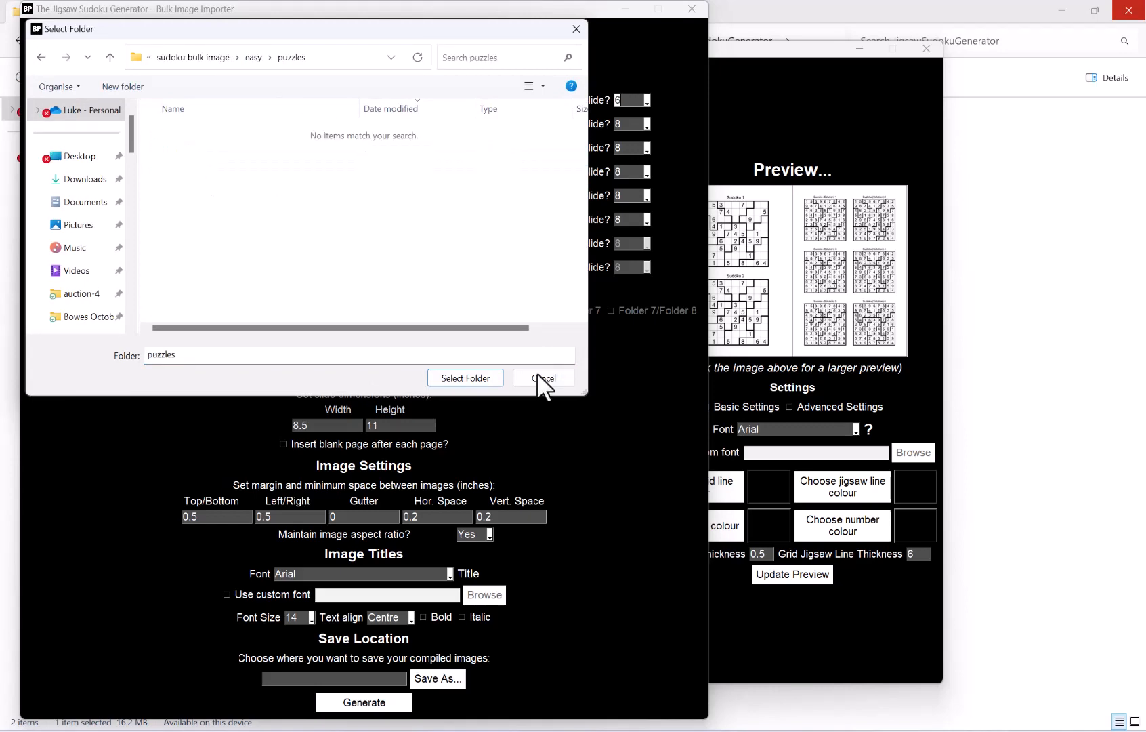
click(478, 376)
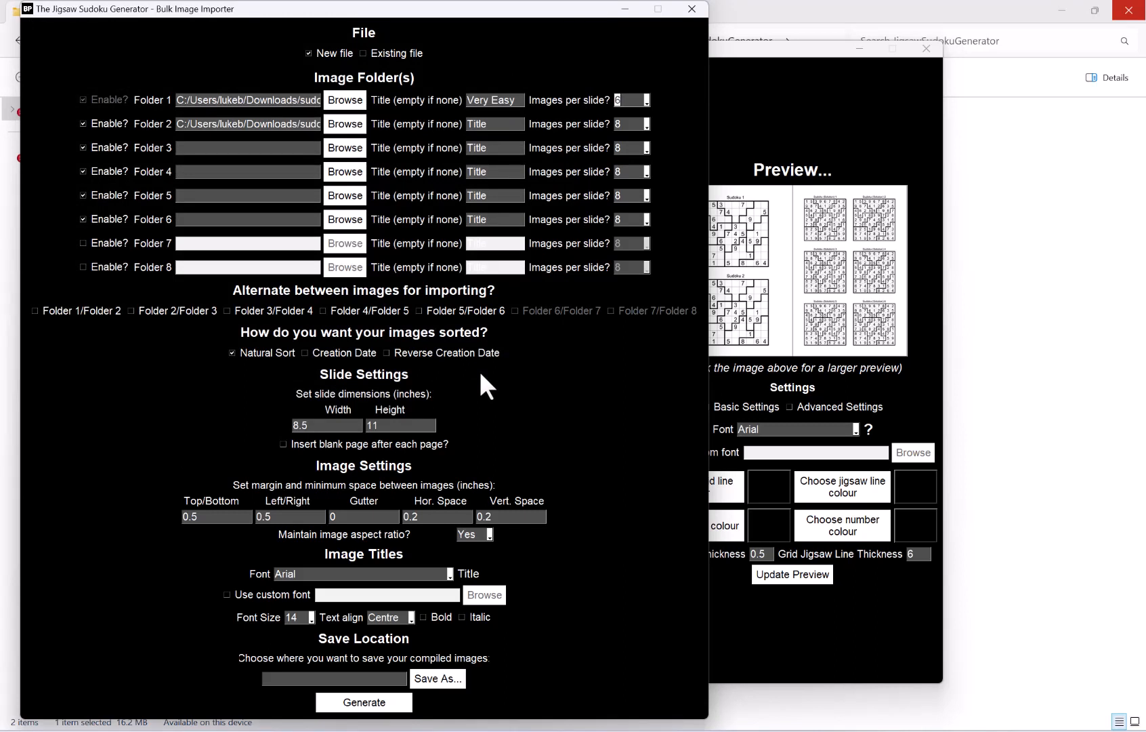
- Title Folder 2 "Easy" and set it to 6 images per slide
drag(502, 125, 467, 127)
text(Easy)
click(647, 124)
click(634, 174)
- Choose the puzzles folder inside sudoku bulk image/medium as the source for Folder 3
click(332, 148)
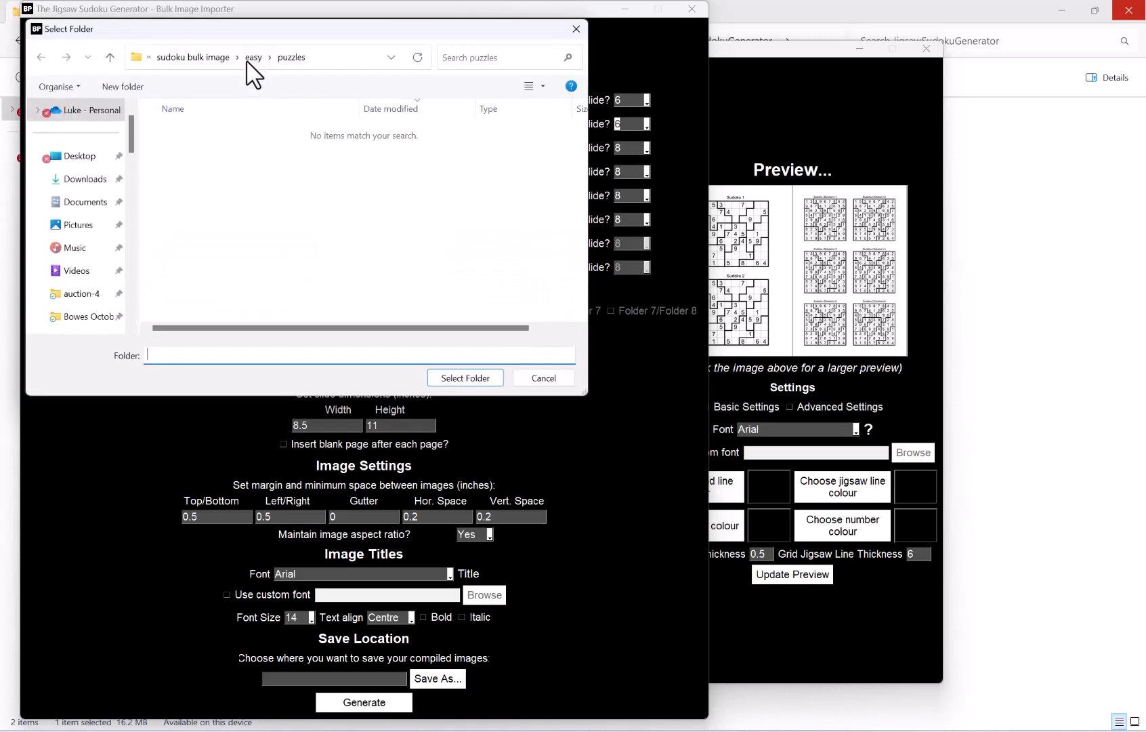
click(207, 57)
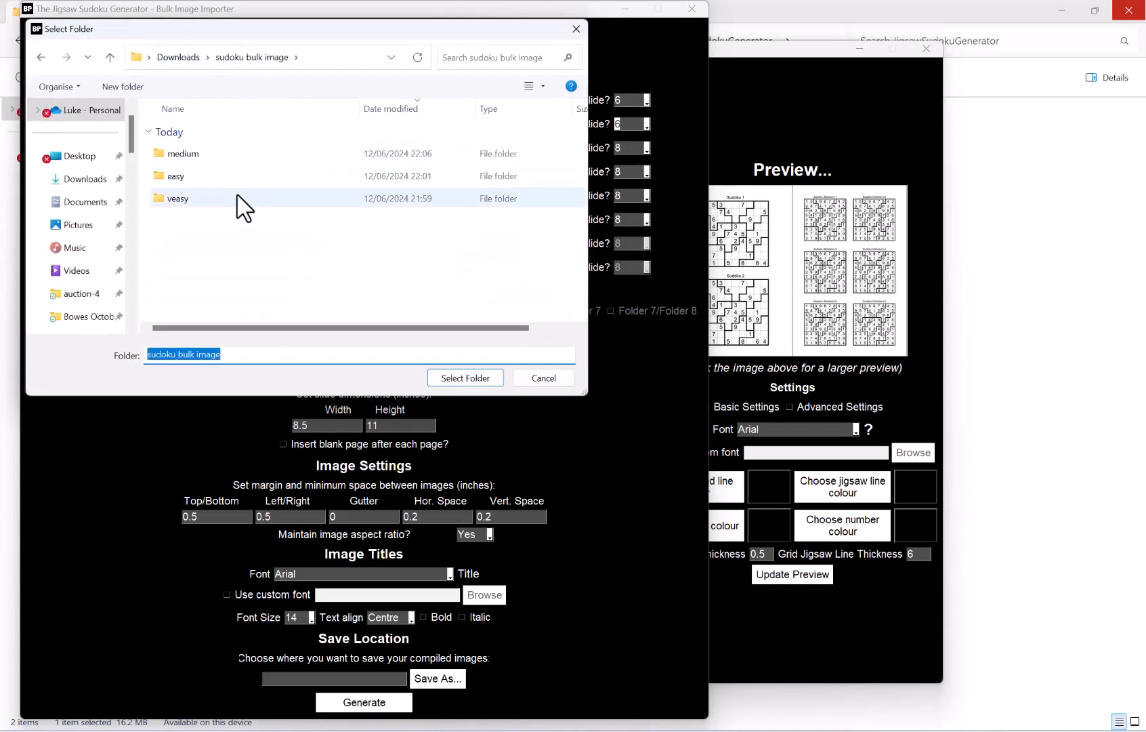
double_click(233, 155)
double_click(205, 177)
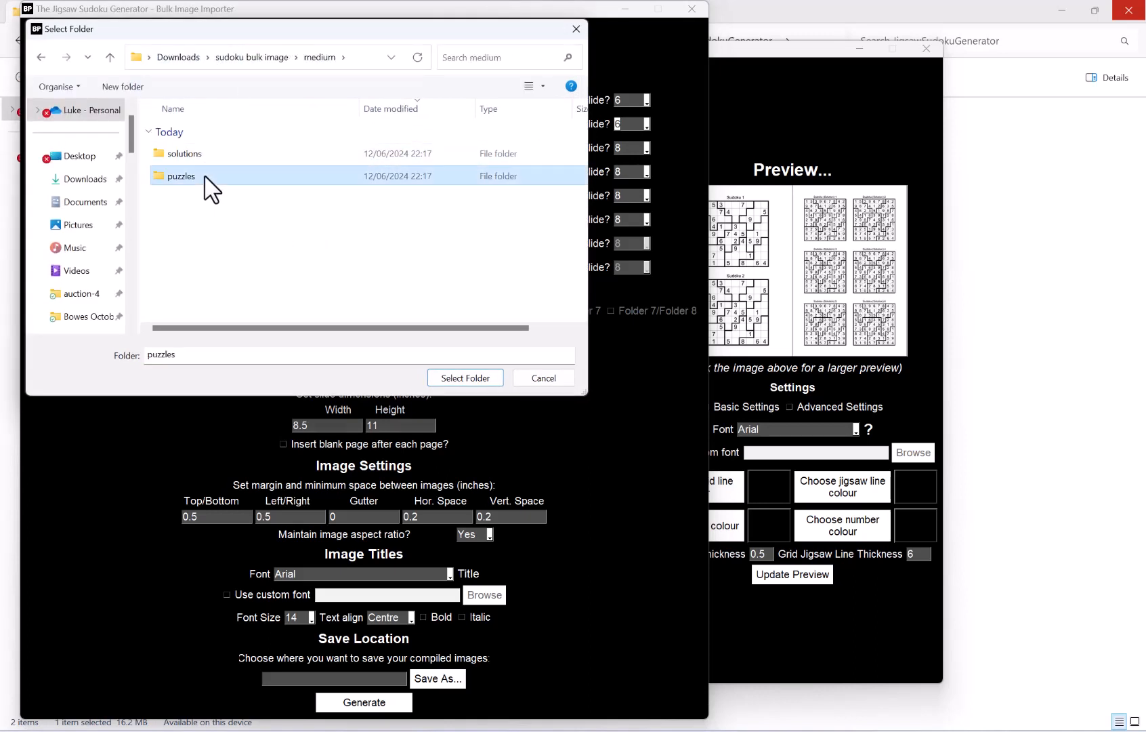
click(476, 375)
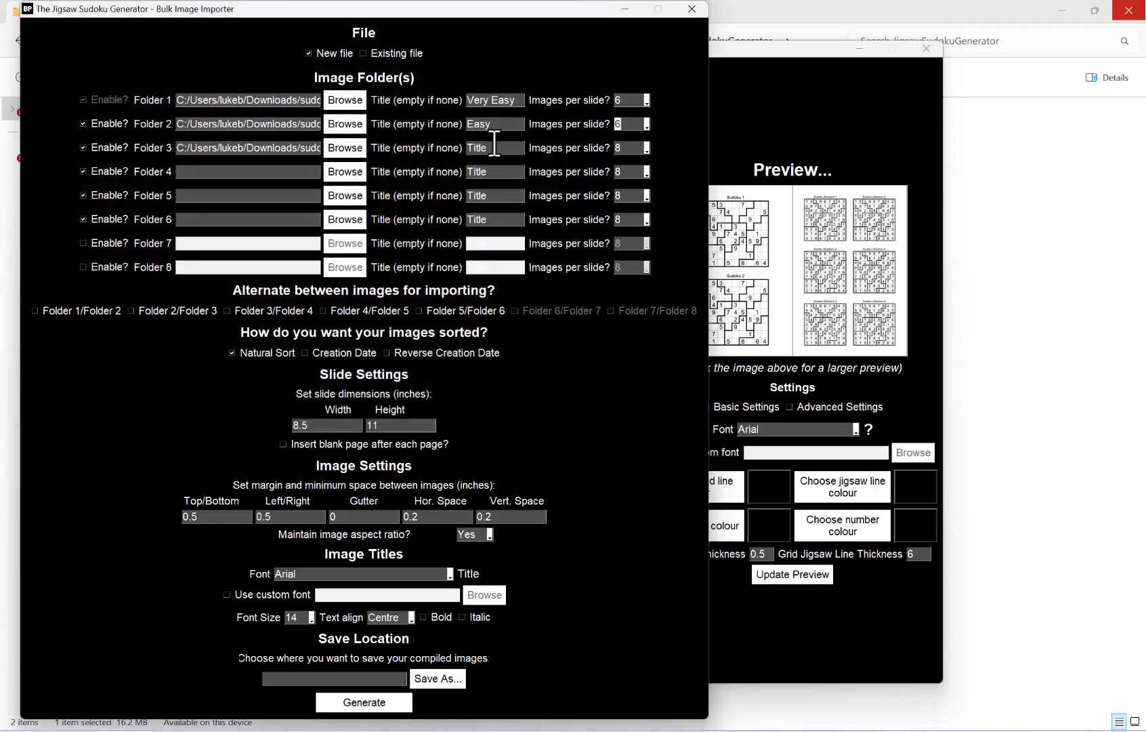
- Title Folder 3 "Medium" and set it to 6 images per slide
double_click(489, 147)
text(Medium)
click(646, 148)
click(628, 196)
- Choose the solutions folder inside sudoku bulk image/veasy as the source for Folder 4
click(347, 171)
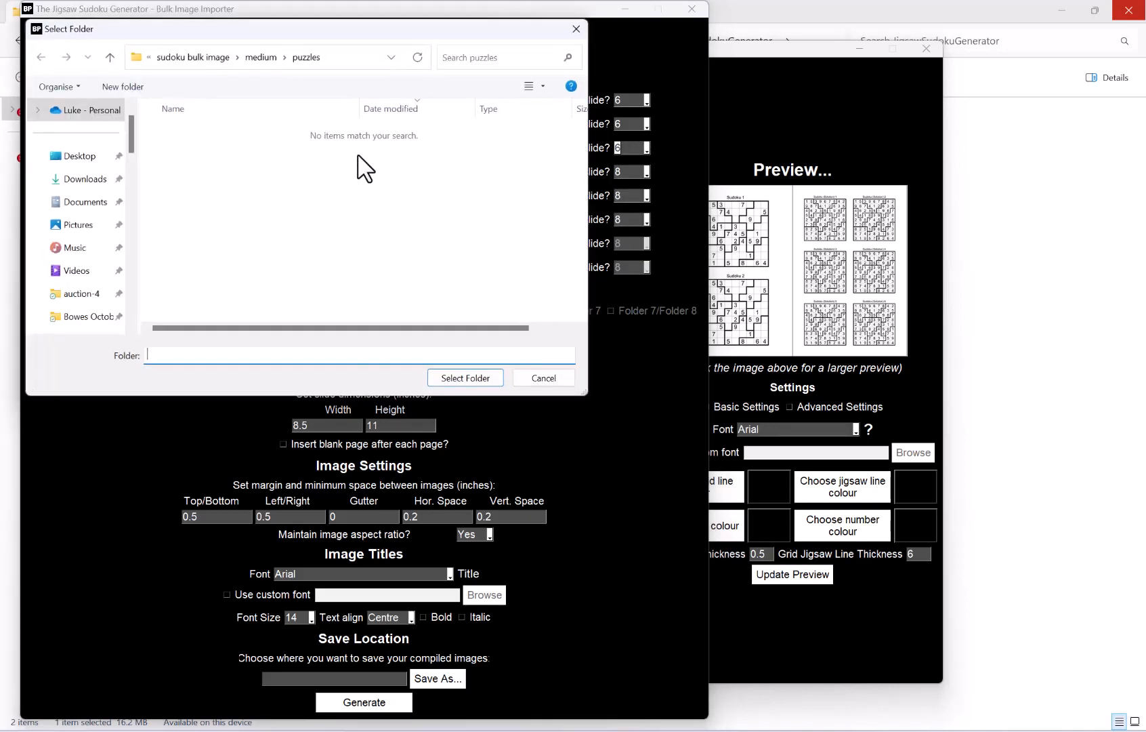
click(196, 58)
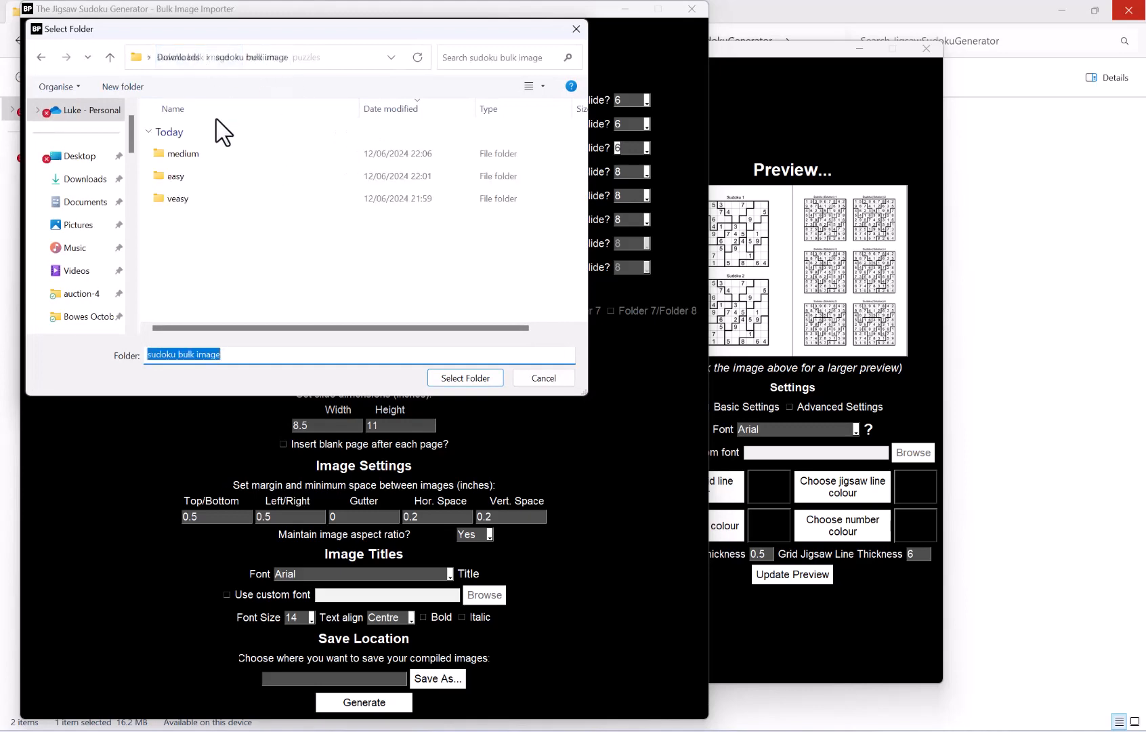
double_click(200, 198)
double_click(216, 154)
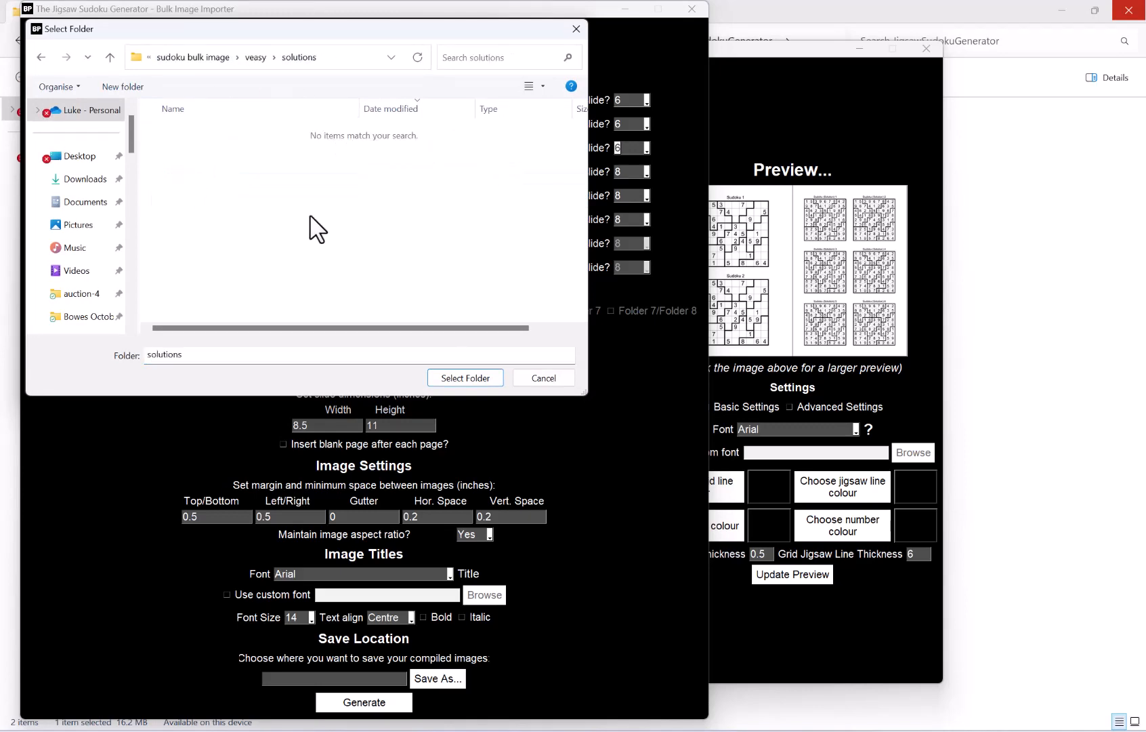
click(465, 378)
- Set the title of Folder 4 to "Very Easy (Solution)"
drag(494, 172, 462, 172)
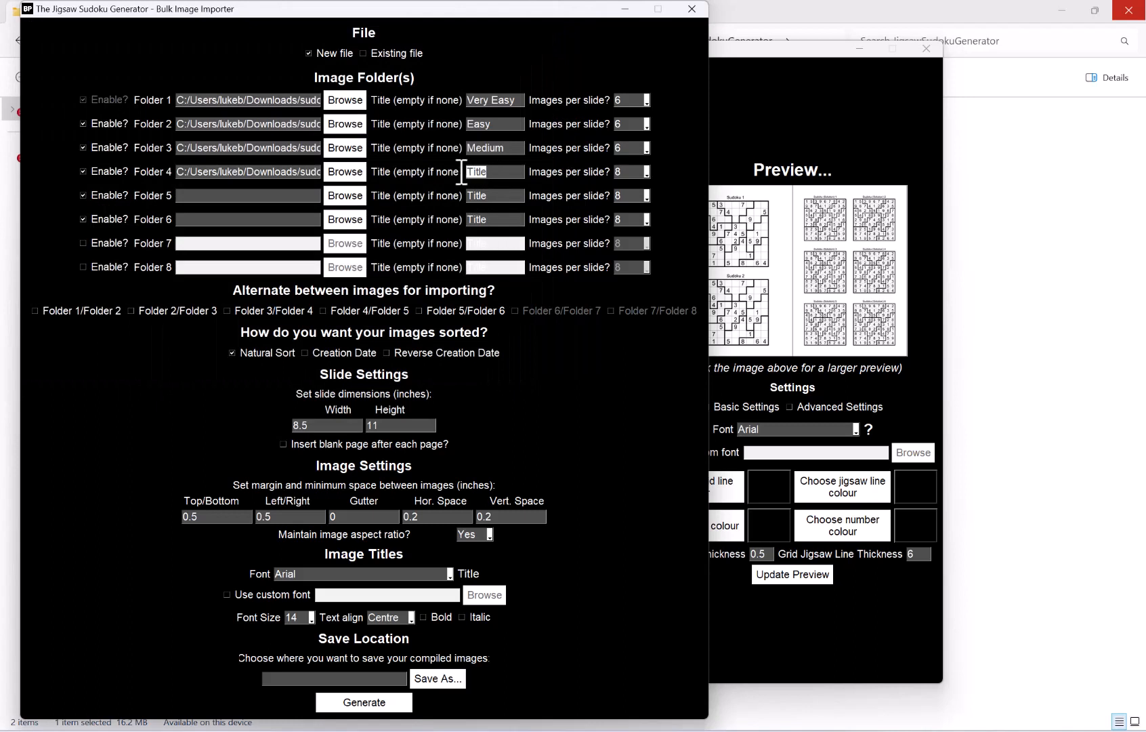
text(Very Easy)
text( (Solut)
text(ion)
text())
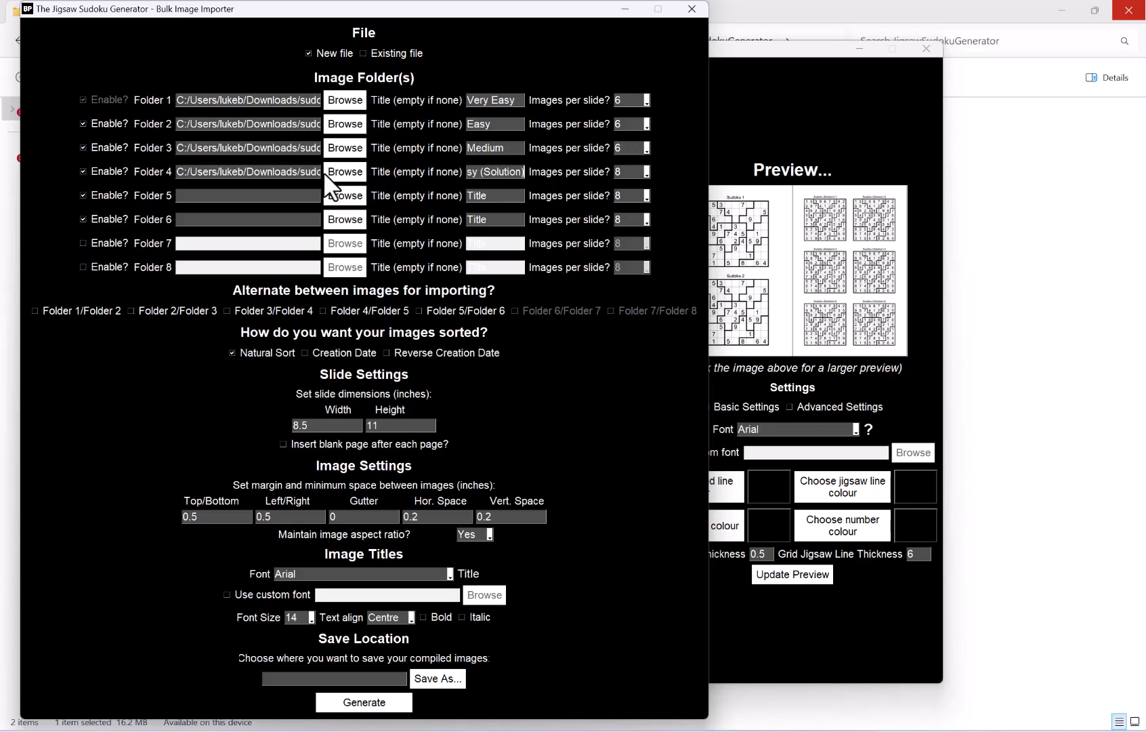
- Choose the solutions folder inside sudoku bulk image/easy as the source for Folder 5
click(342, 198)
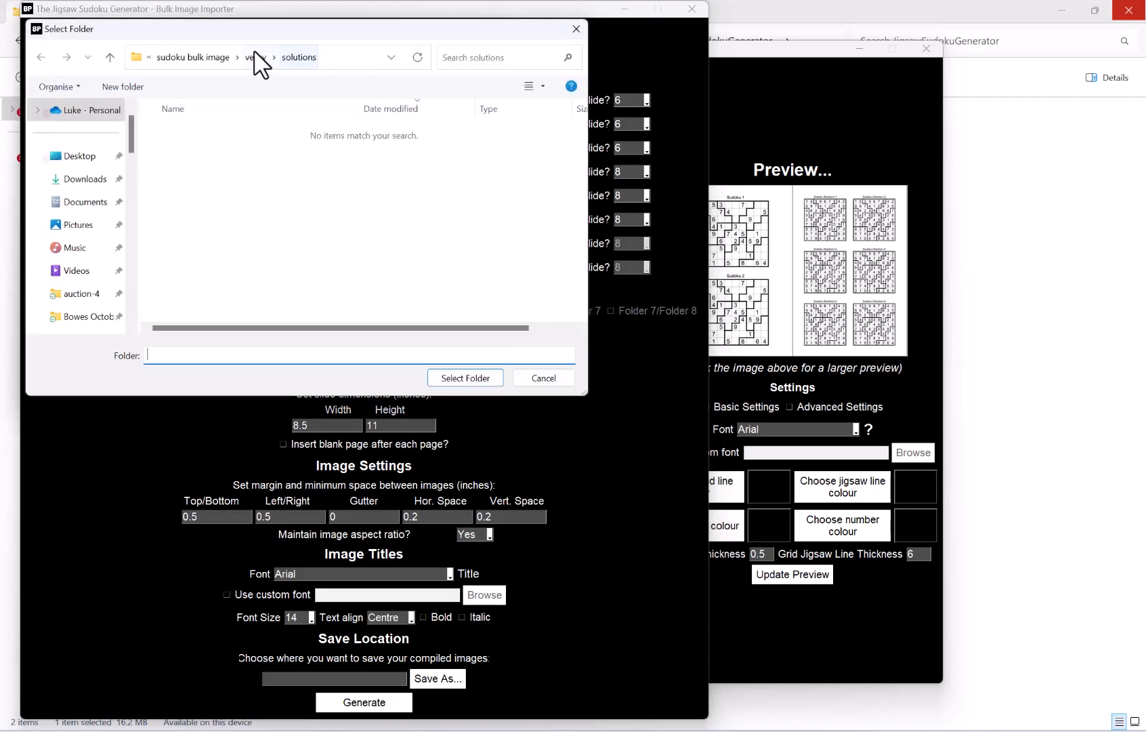
click(220, 57)
double_click(195, 177)
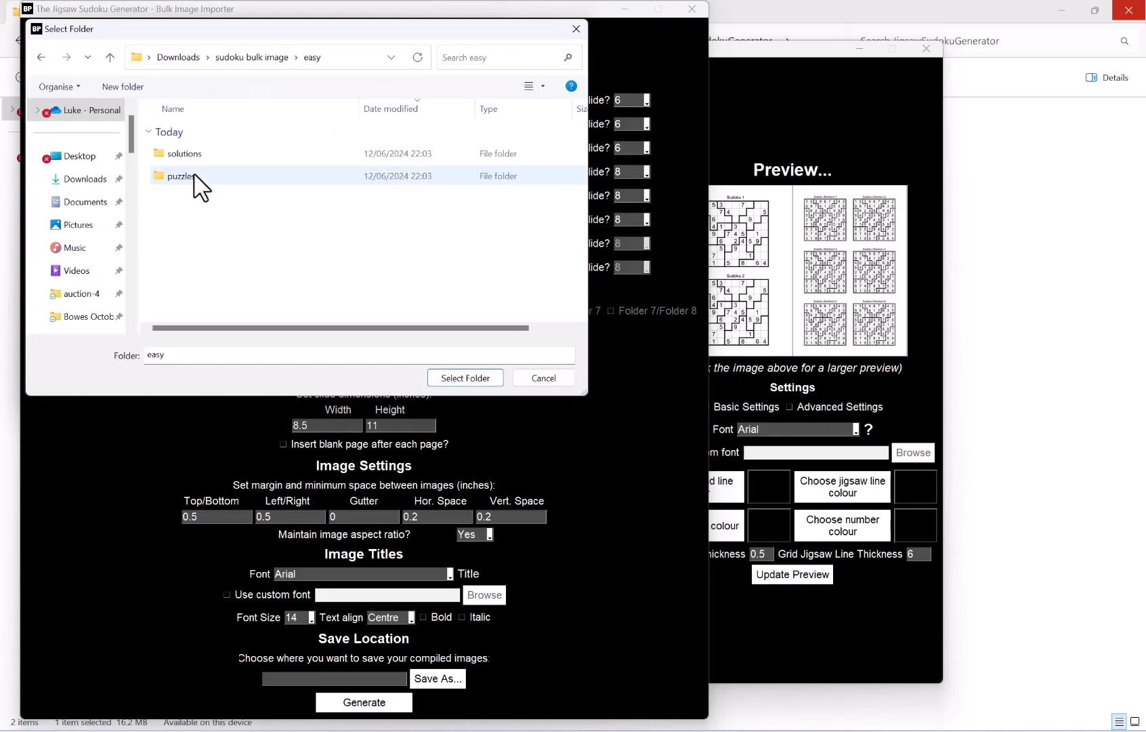
double_click(204, 158)
click(472, 385)
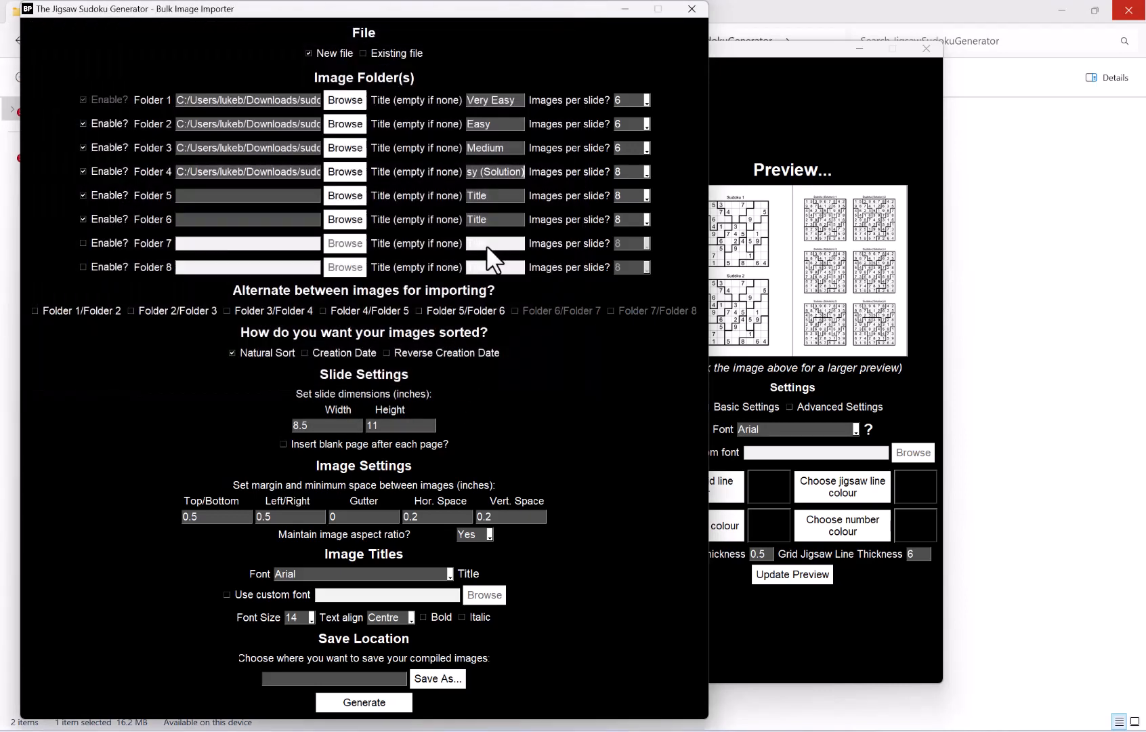
- Set the title of Folder 5 to "Easy (Solution)"
double_click(494, 198)
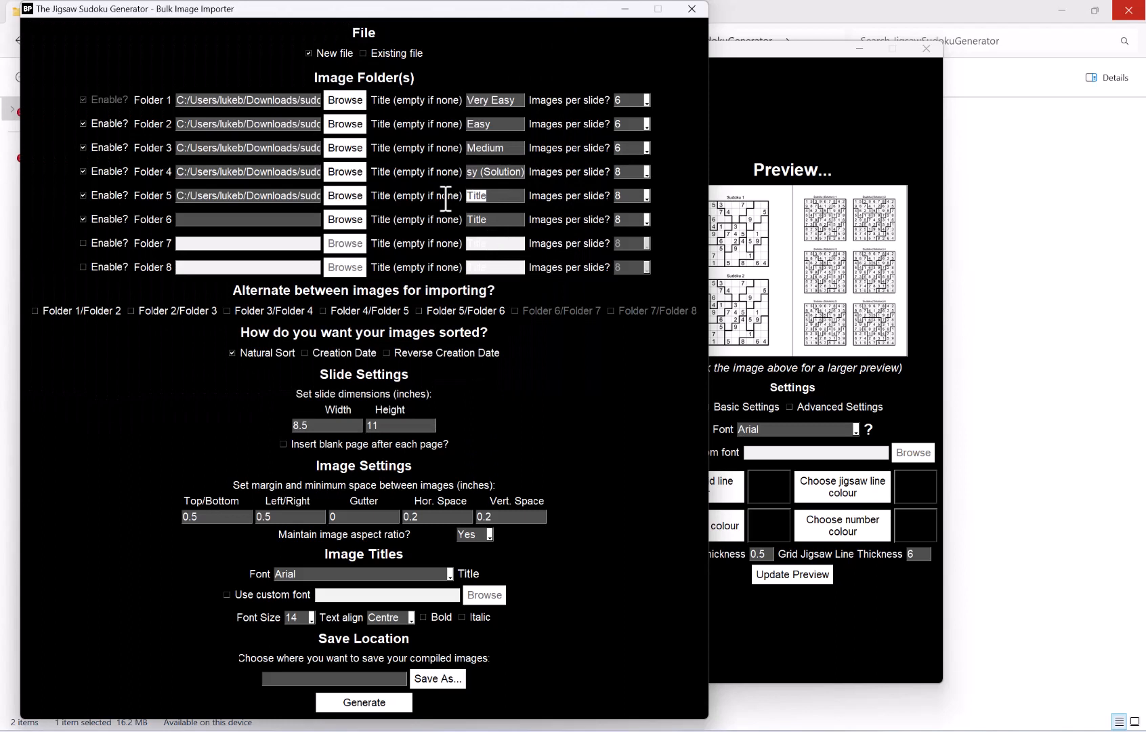
text(Easy )
text((Solut)
text(ion))
- Choose the solutions folder inside sudoku bulk image/medium as the source for Folder 6
click(345, 217)
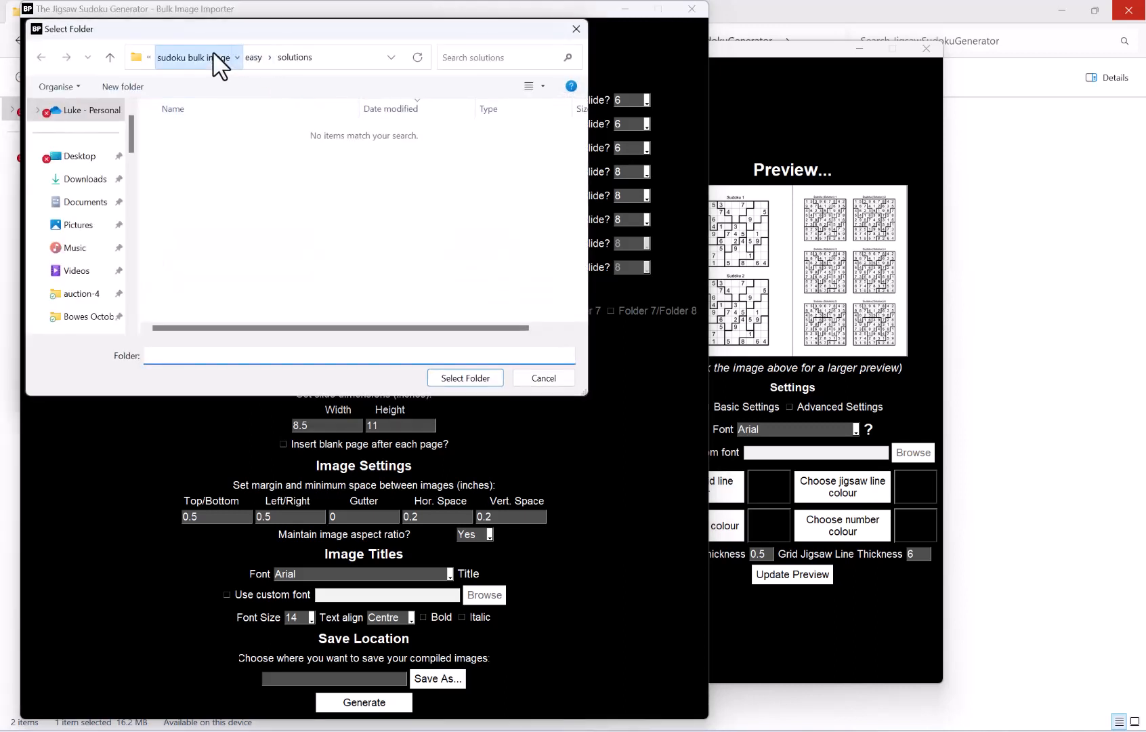
click(220, 61)
double_click(235, 157)
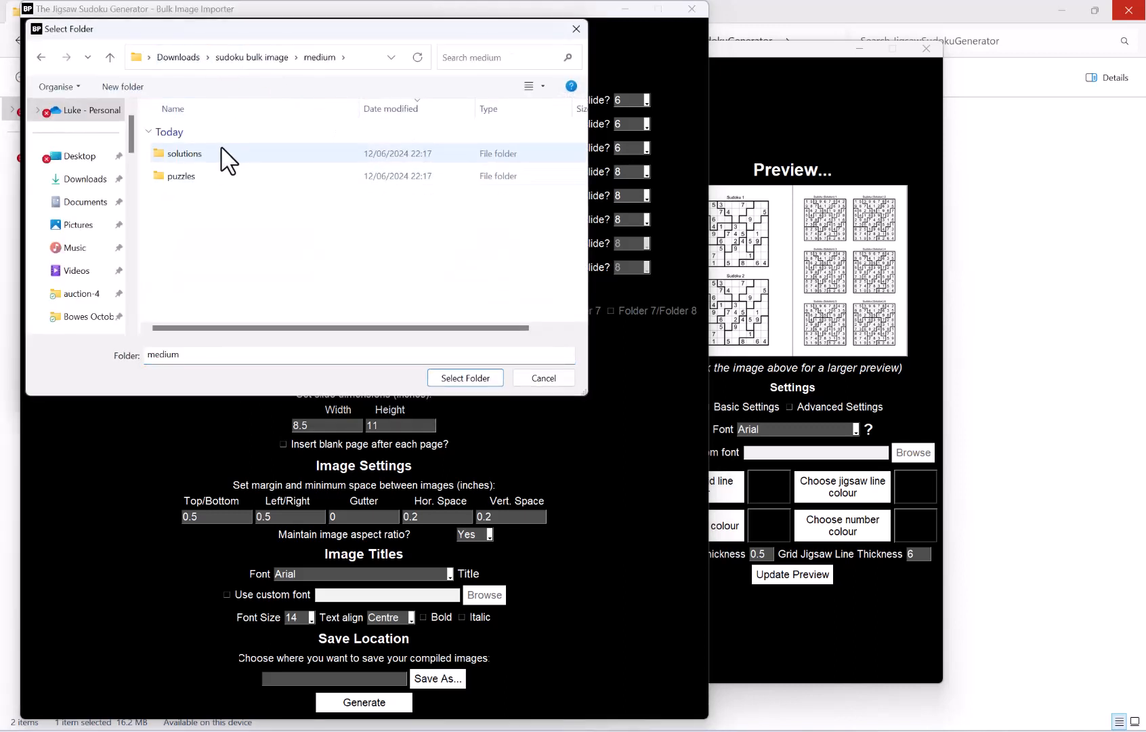
double_click(225, 156)
click(488, 381)
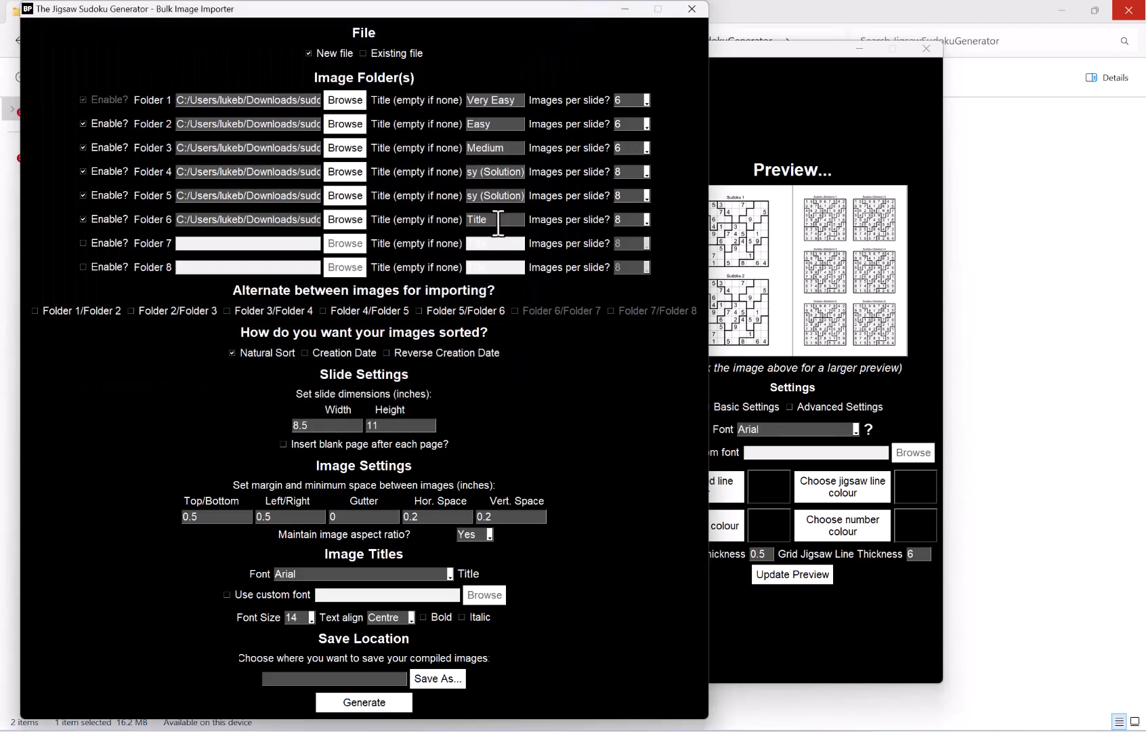
- Set the title of Folder 6 to "Medium (Solution"
text(Medium ()
text(Solutio)
text(n)
- Set the images per slide to 6 for Folder 4, Folder 5 and Folder 6
click(645, 173)
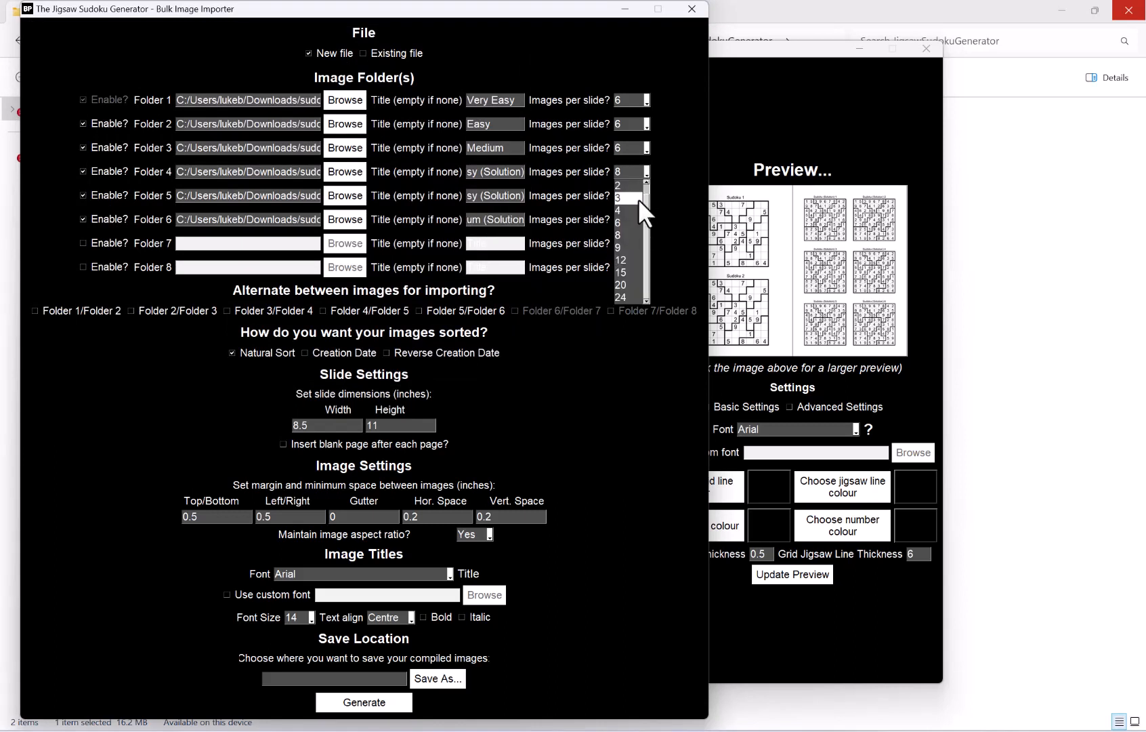
click(629, 222)
click(645, 197)
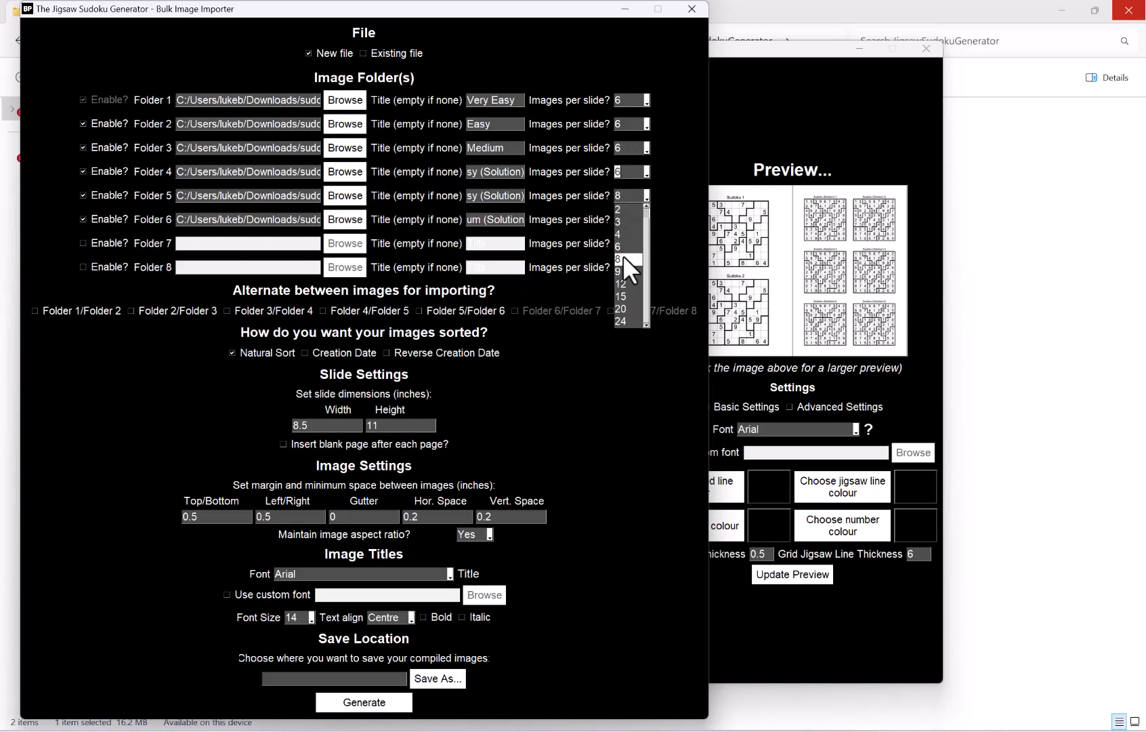
click(626, 247)
click(647, 220)
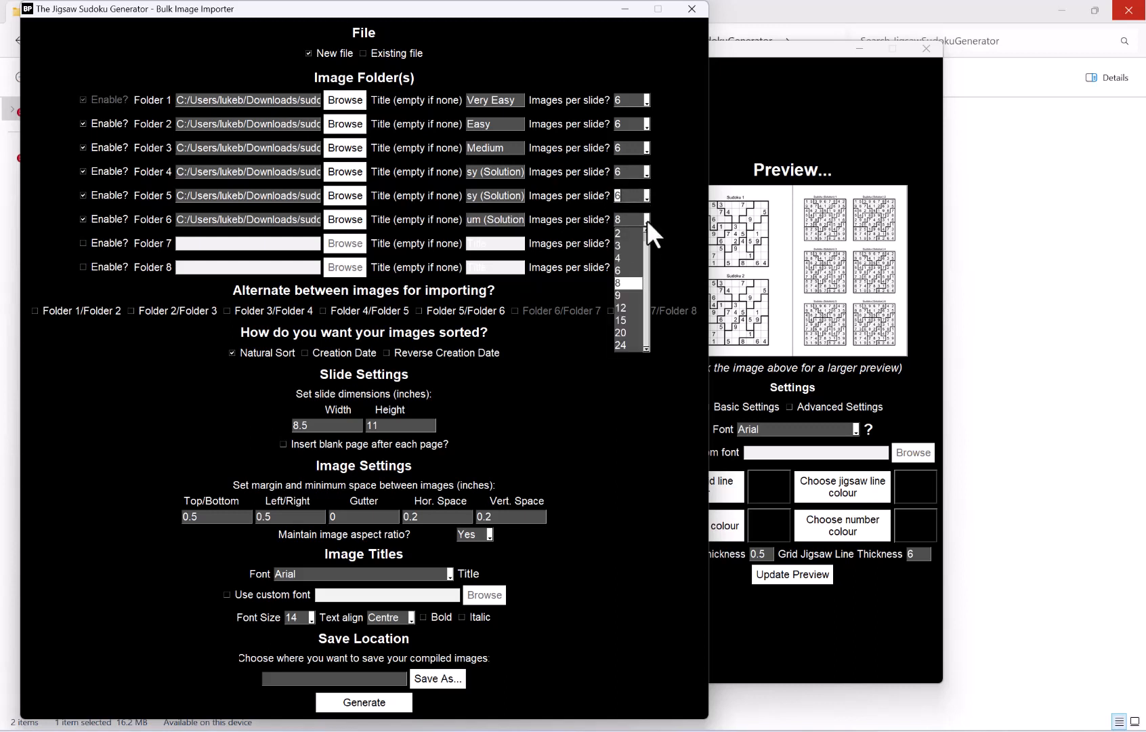
click(628, 268)
click(646, 101)
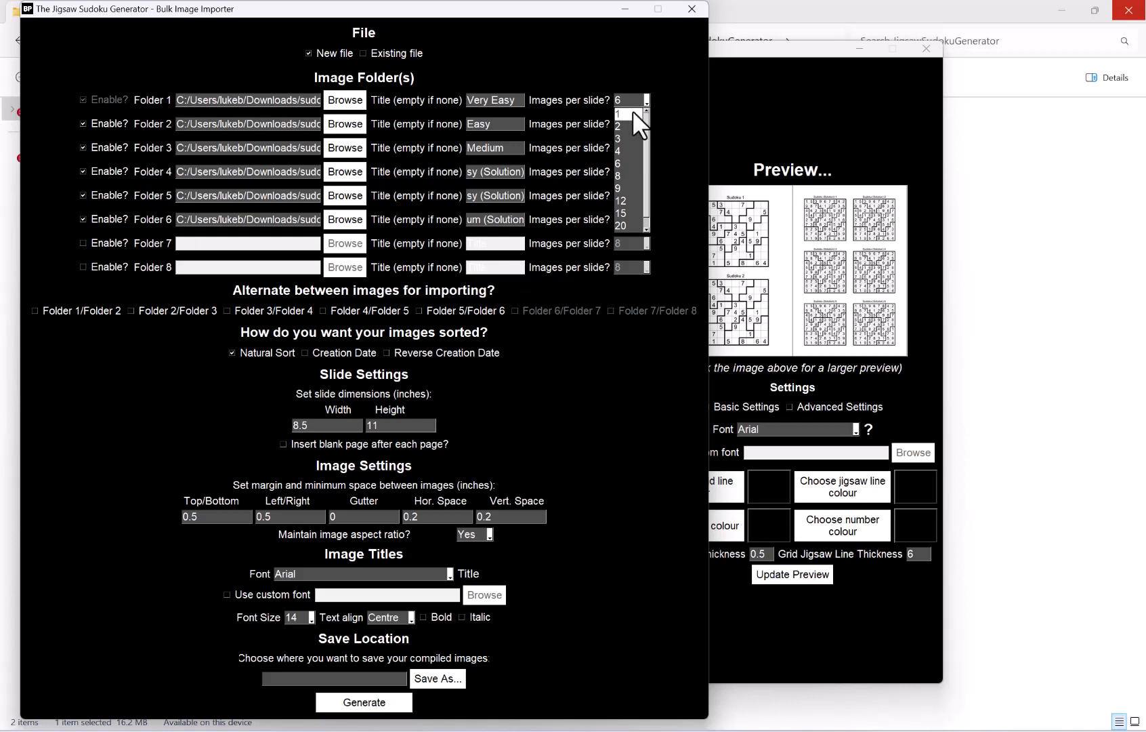
scroll(629, 110, down, 1)
scroll(631, 187, up, 1)
click(653, 120)
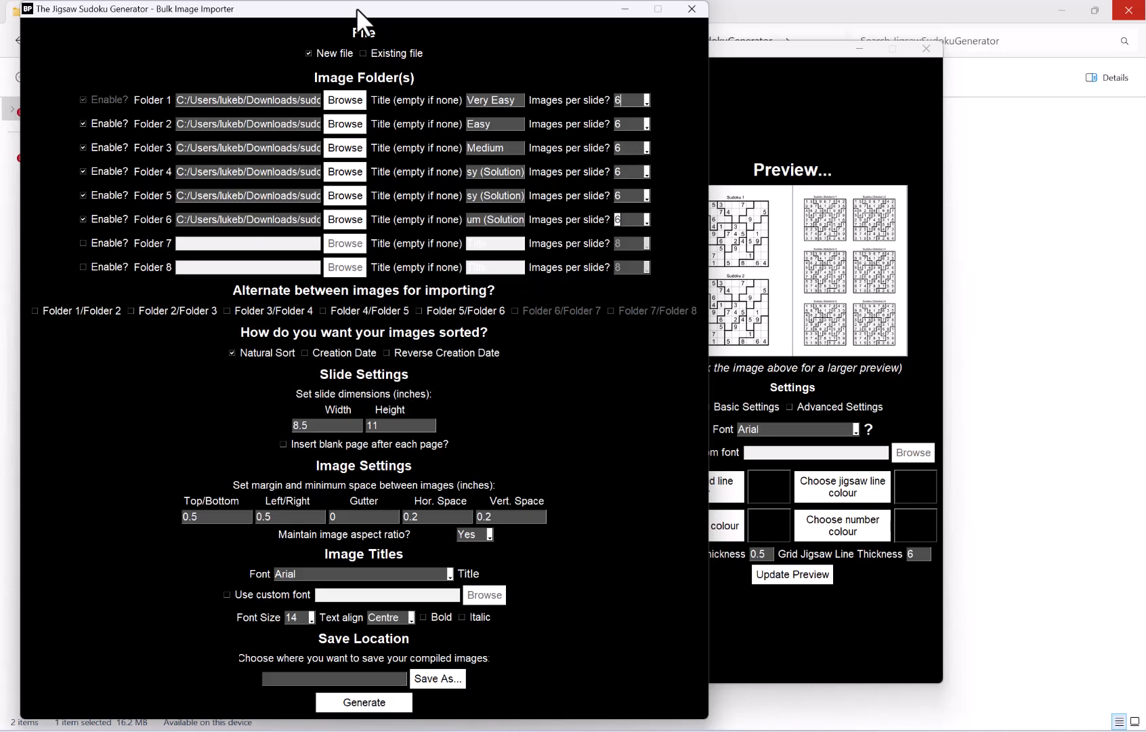
- Turn on inserting a blank page after each page in the slide settings
drag(357, 7, 363, 8)
click(347, 425)
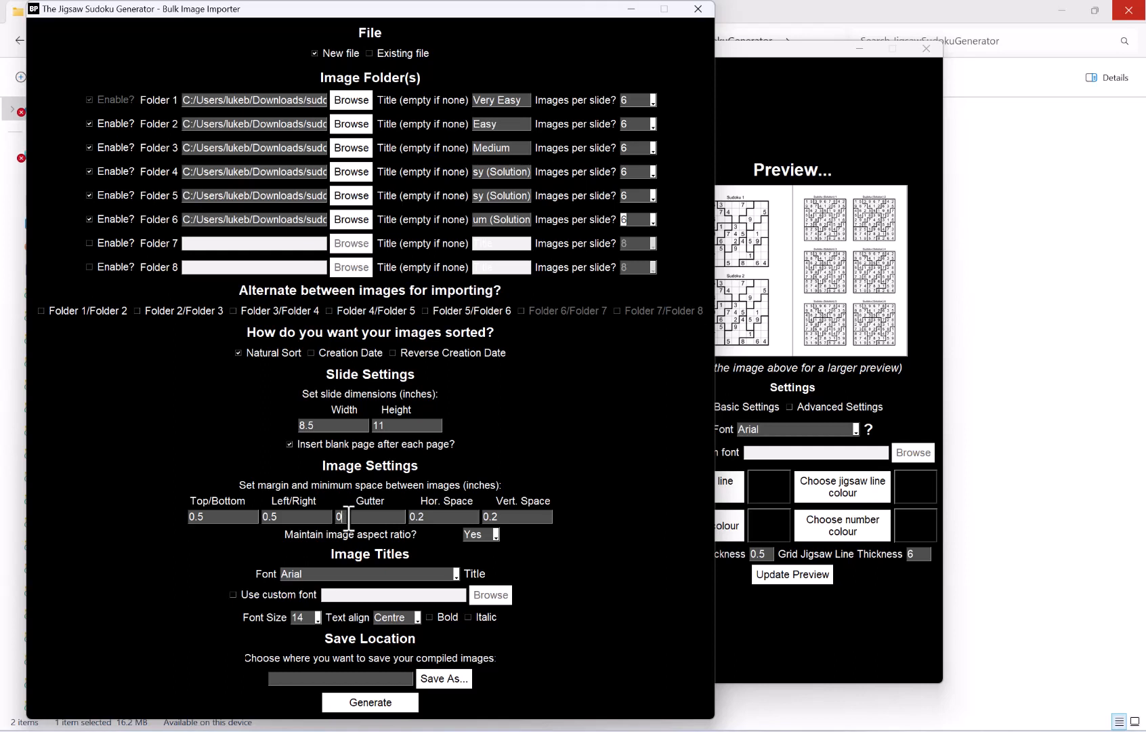
- Format the image titles in Arial with centred text alignment and bold style
click(357, 573)
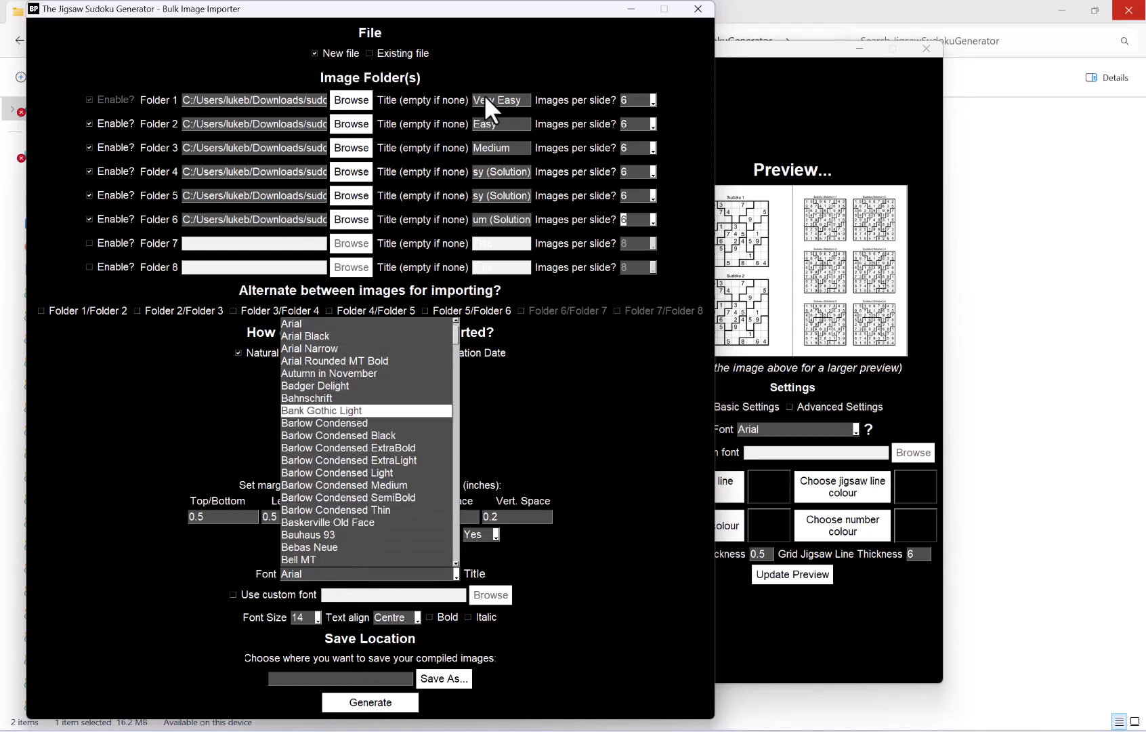
scroll(408, 392, down, 20)
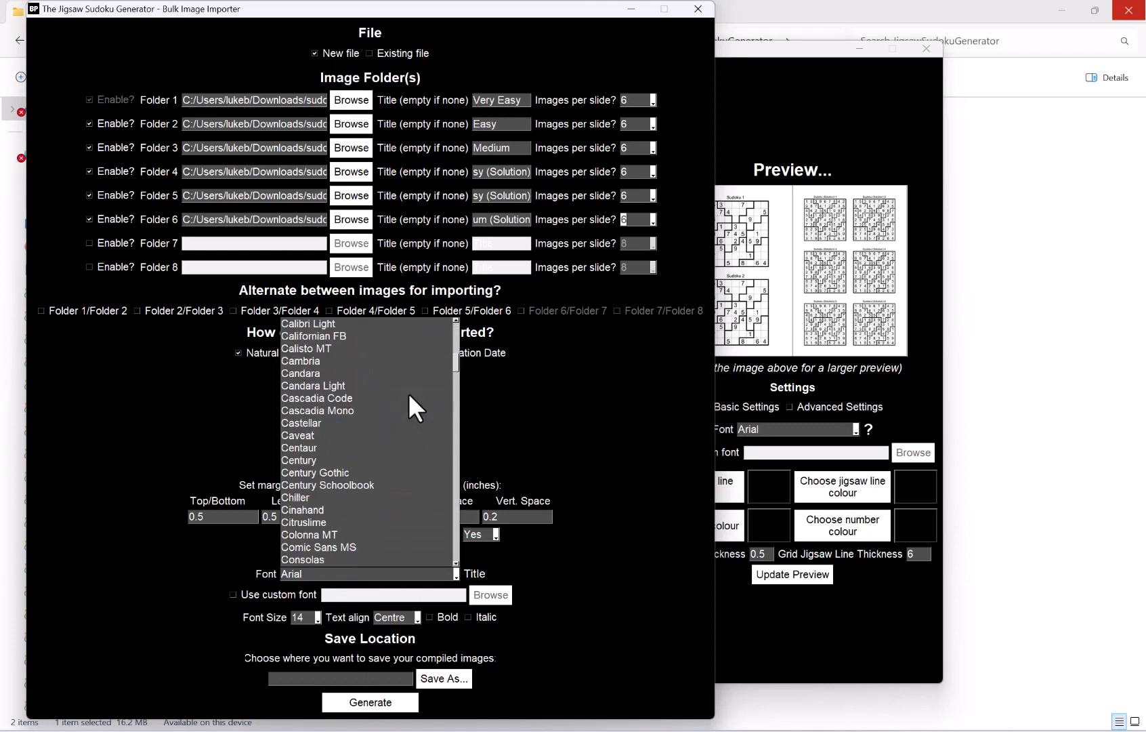
scroll(409, 392, up, 12)
scroll(409, 393, up, 8)
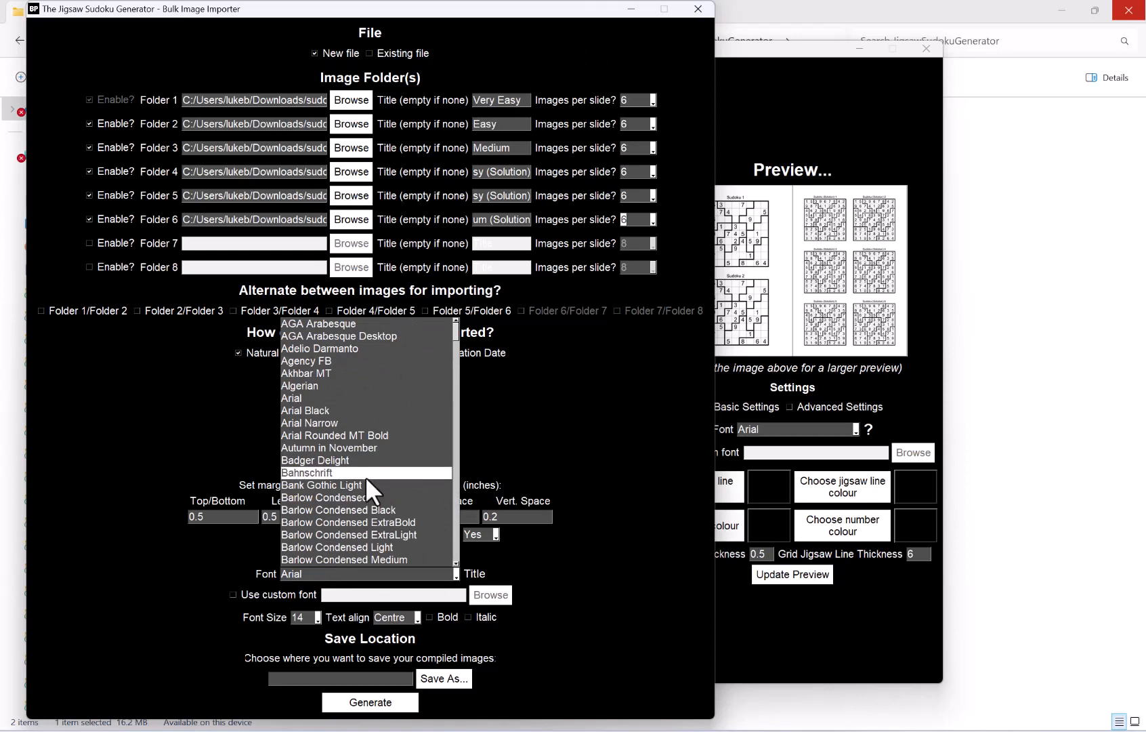
click(362, 398)
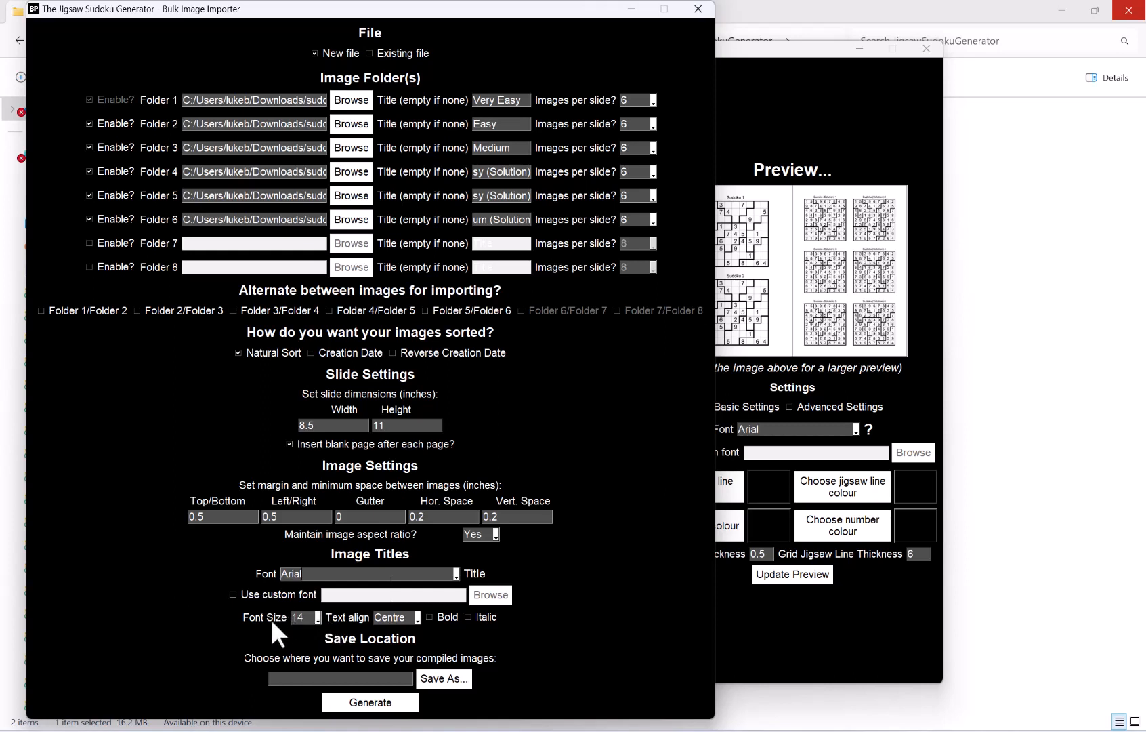
click(404, 618)
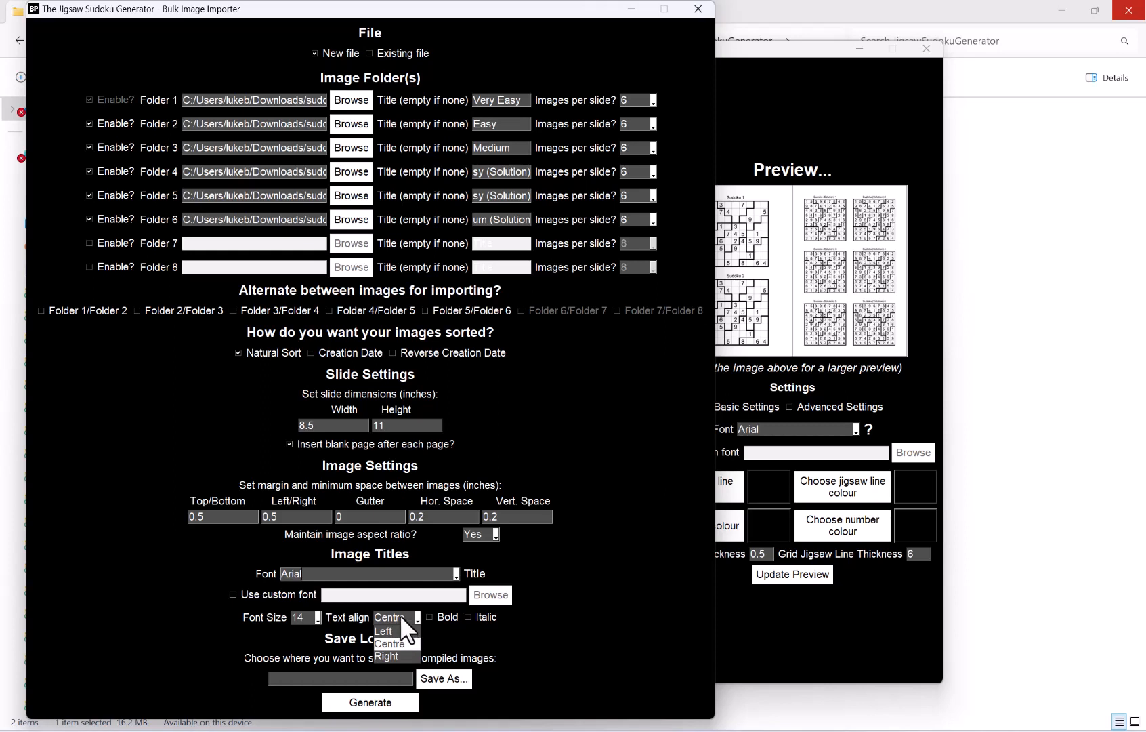
click(400, 615)
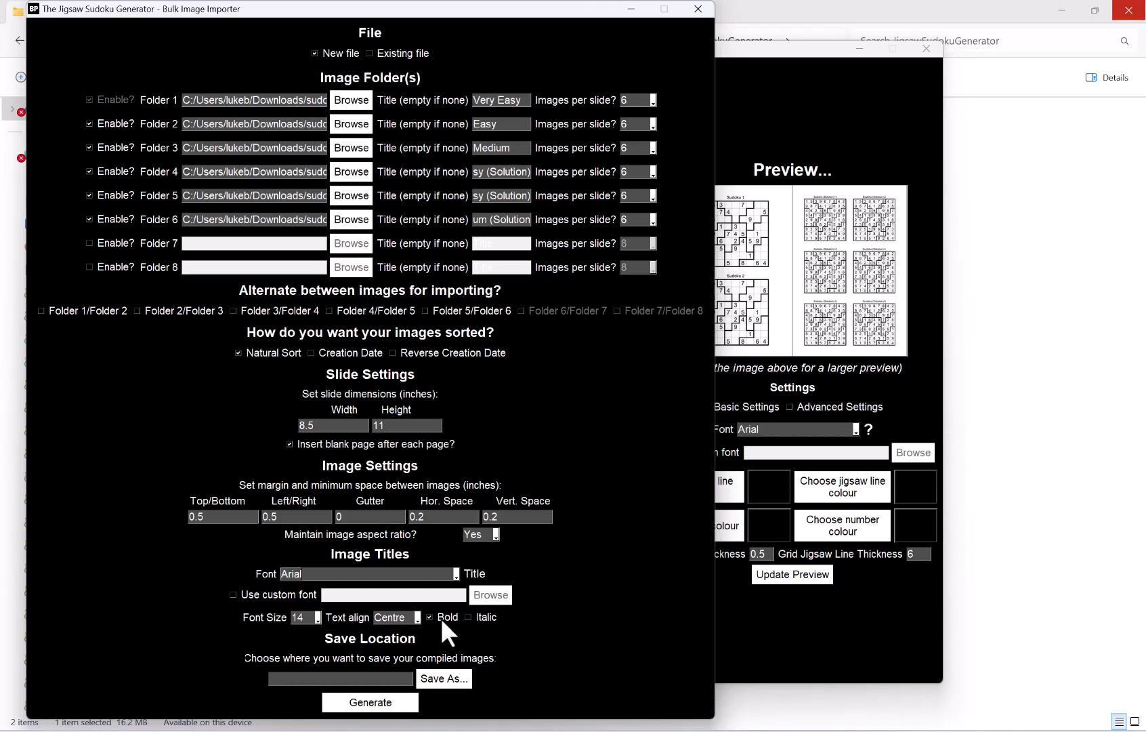
- Set the save location to a PowerPoint file (*.pptx) named "test import" in the Downloads folder
click(446, 677)
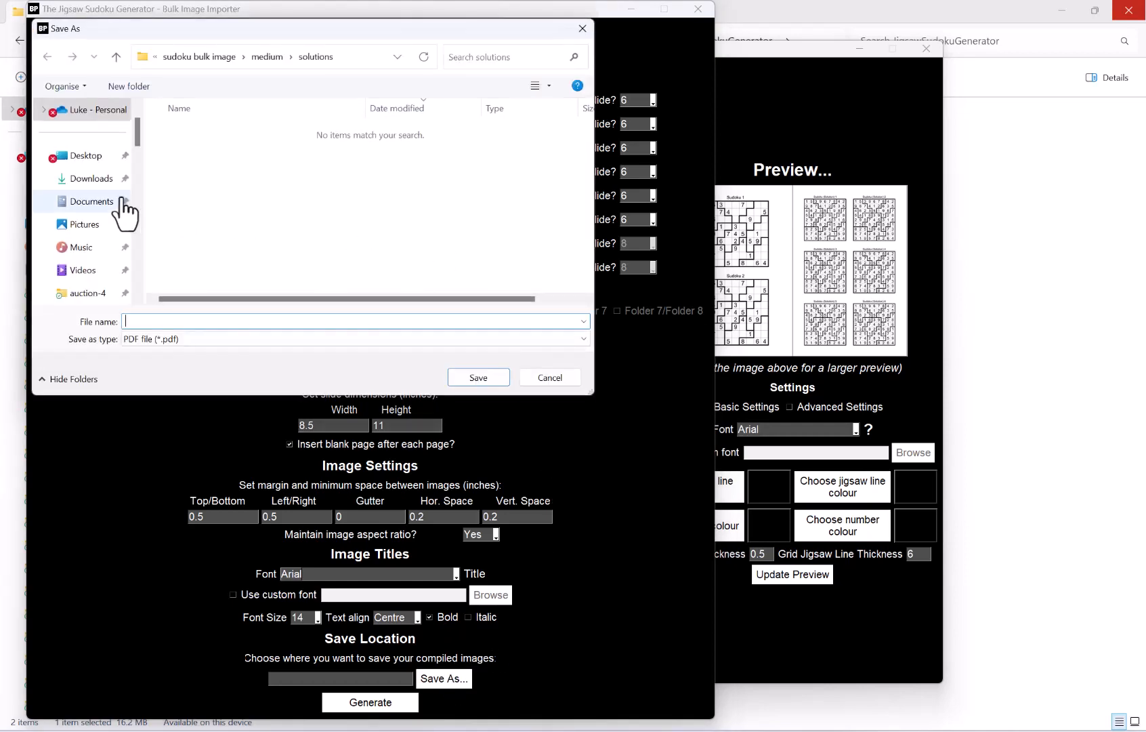
click(90, 179)
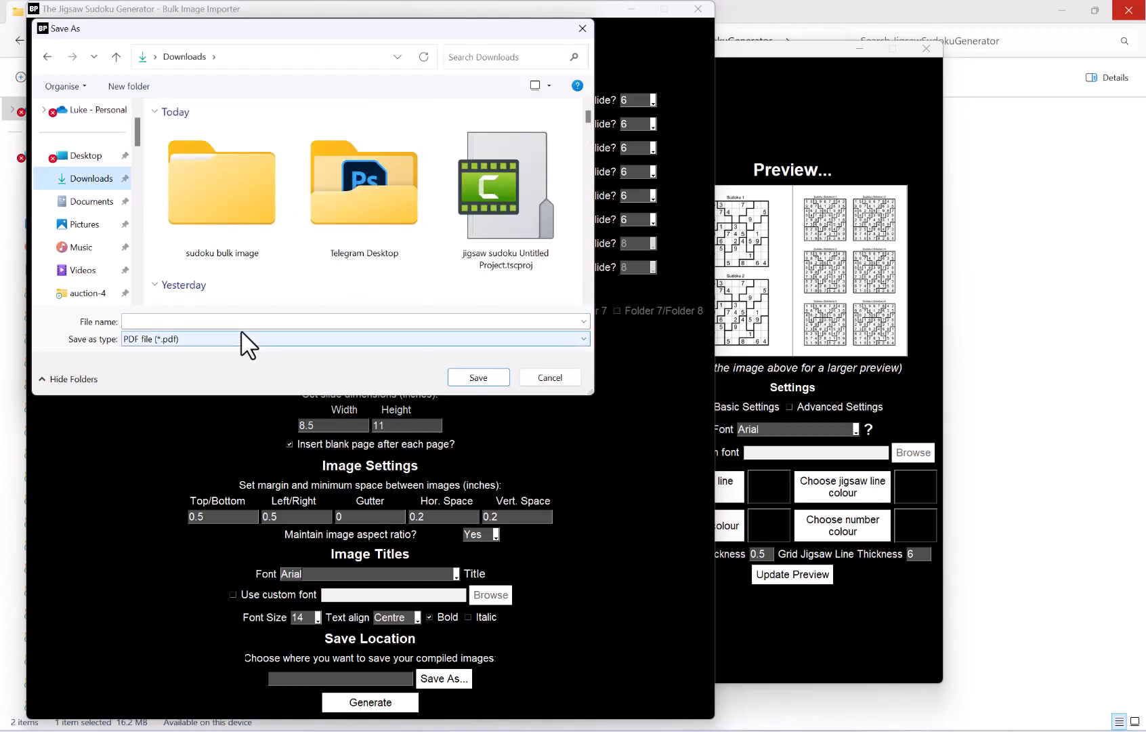
click(238, 338)
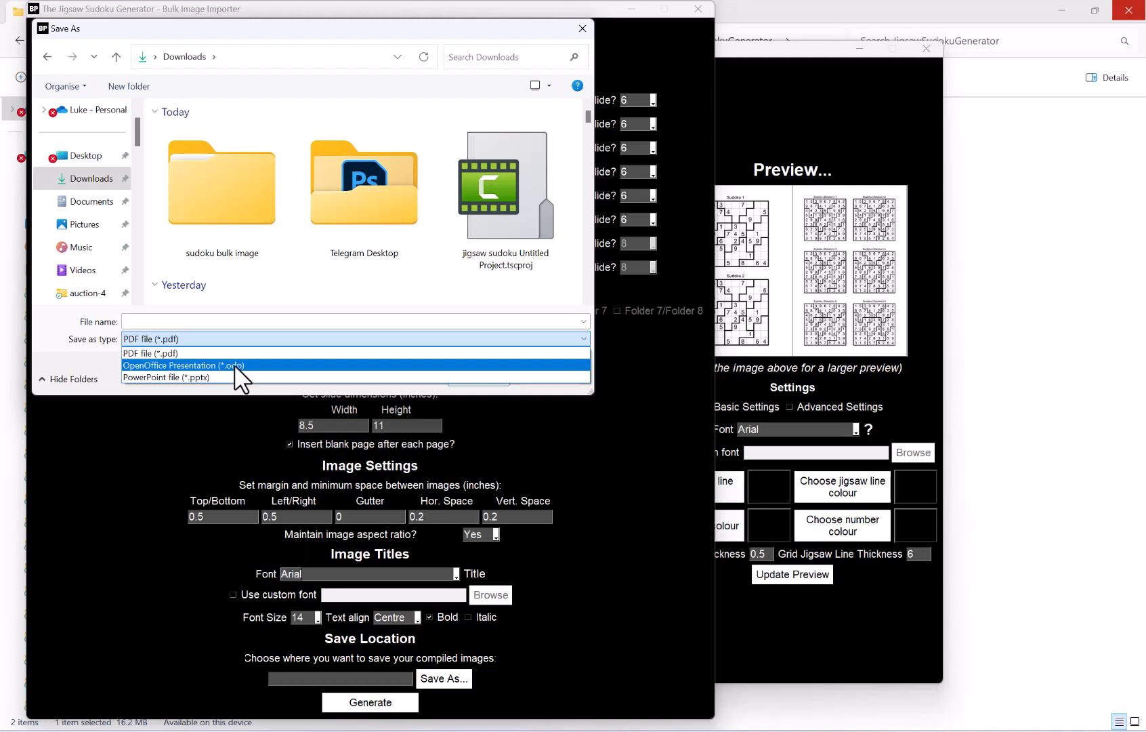
click(199, 377)
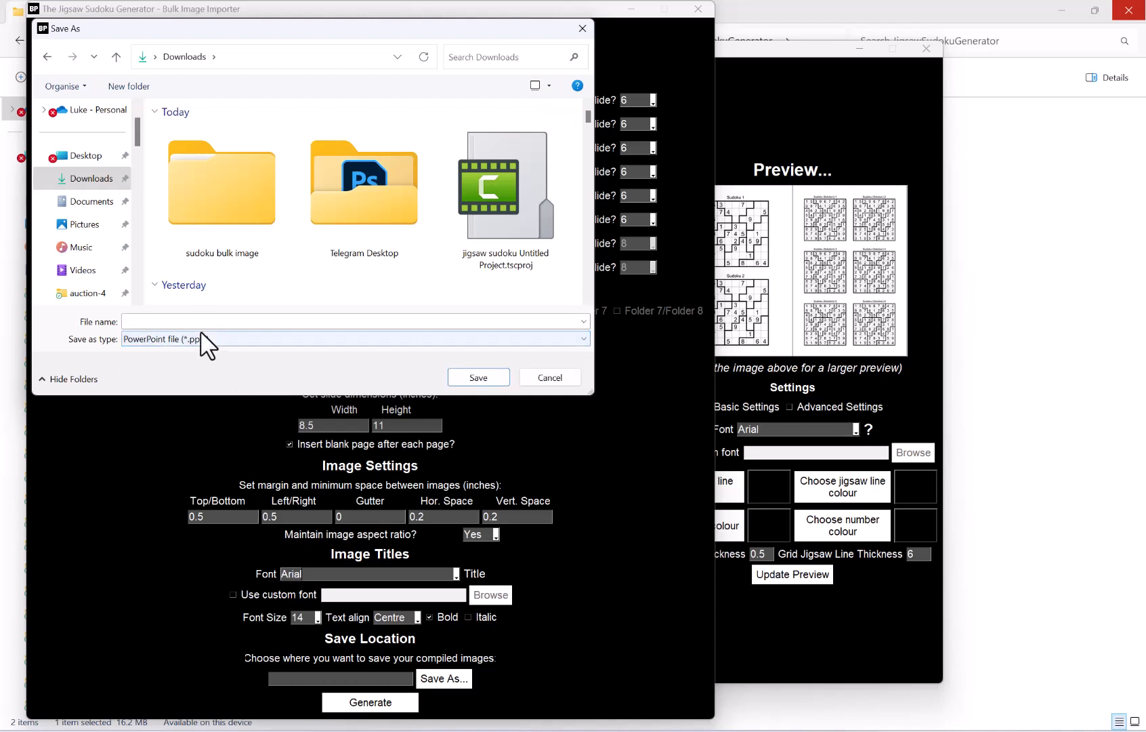
click(197, 322)
text(t)
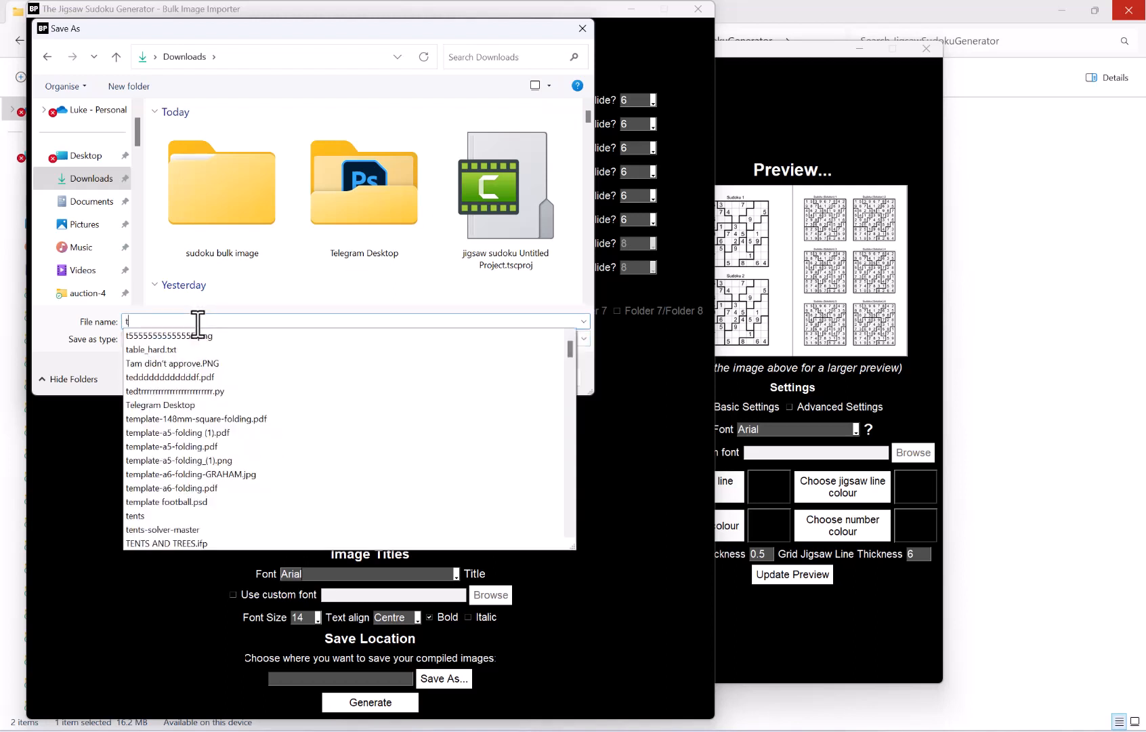
text(est import)
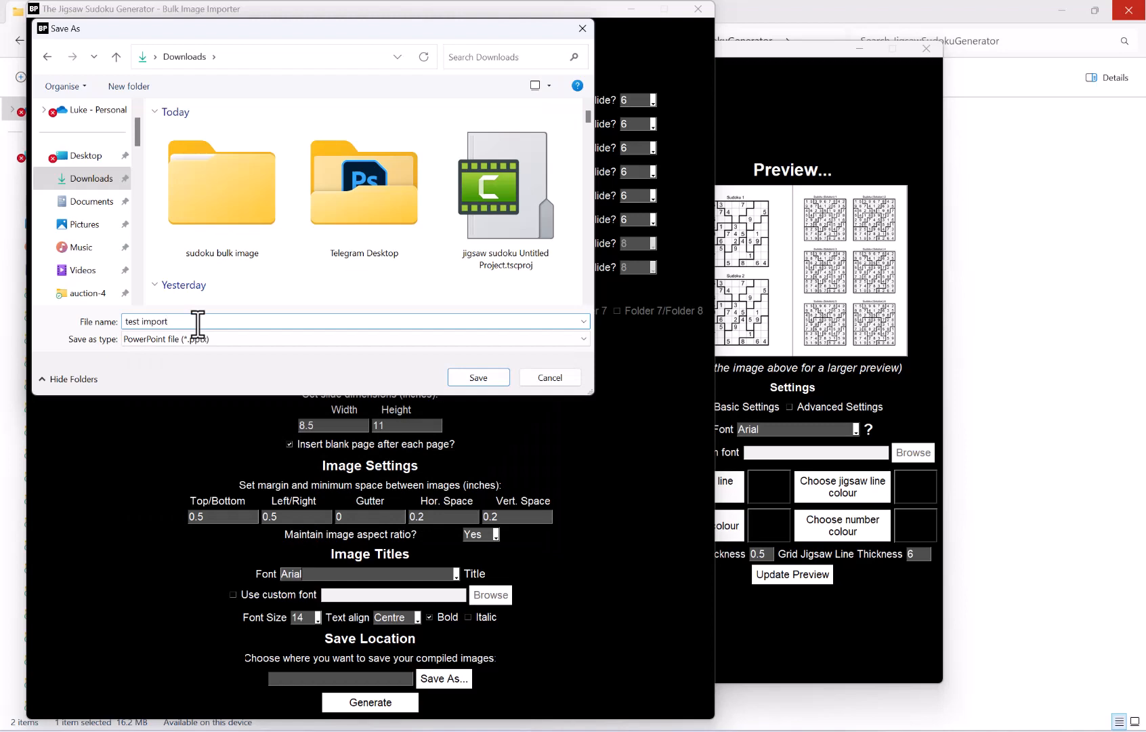
click(467, 378)
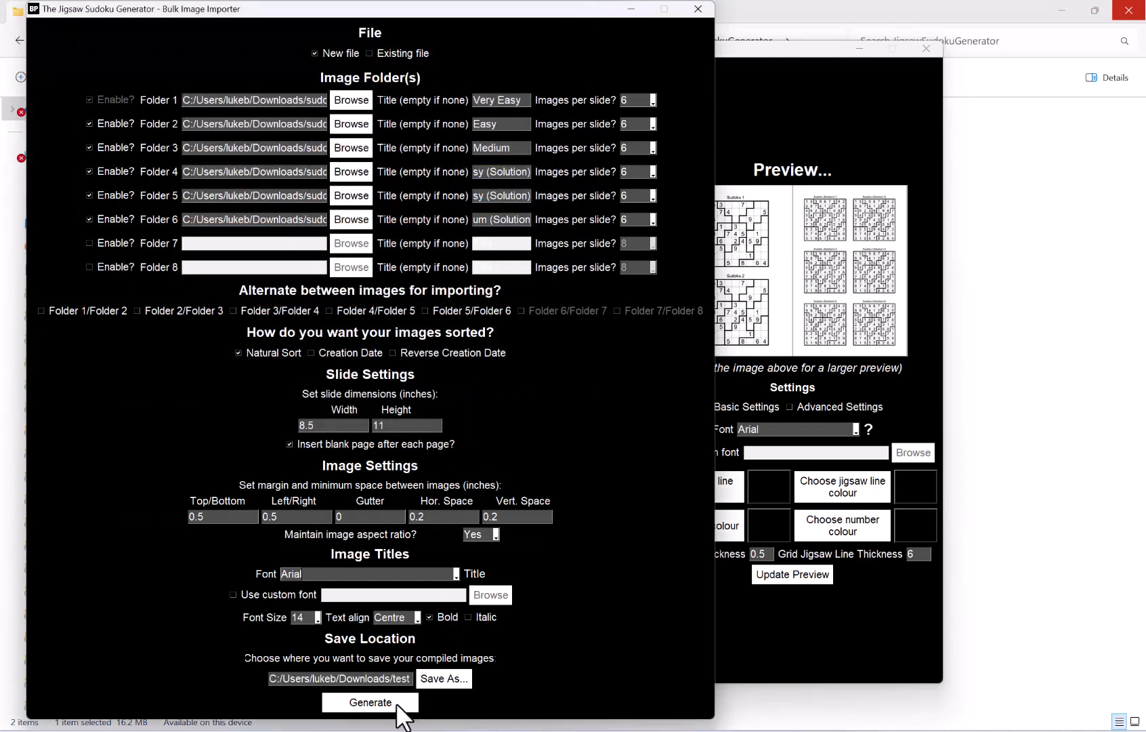
- Generate the compiled slide file from the six image folders
click(400, 703)
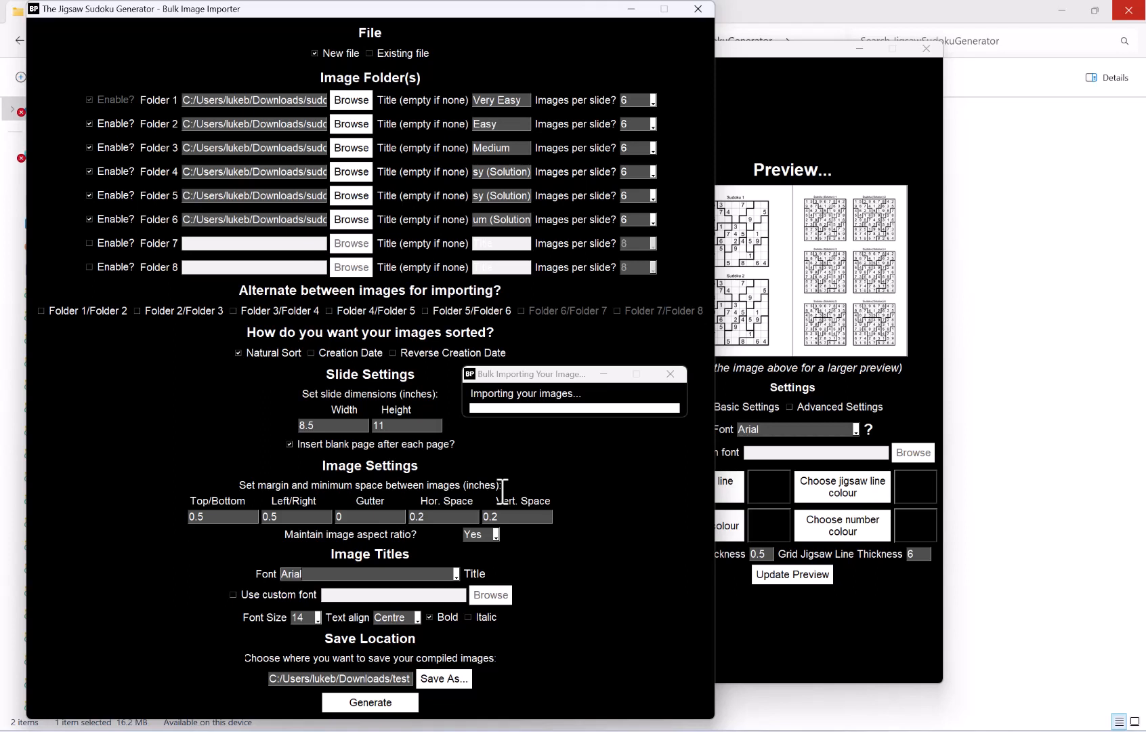
click(482, 409)
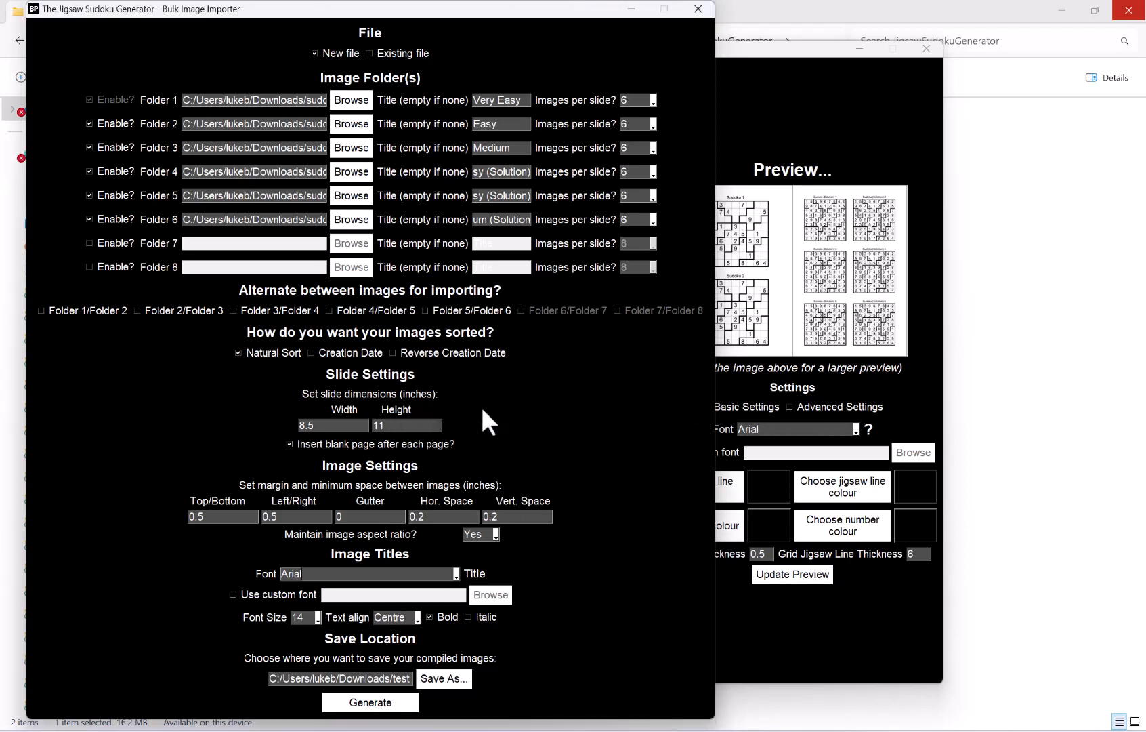
- Open test import.pptx from the Downloads folder in LibreOffice Impress and dismiss the default file format registration prompt
mouse_move(505, 731)
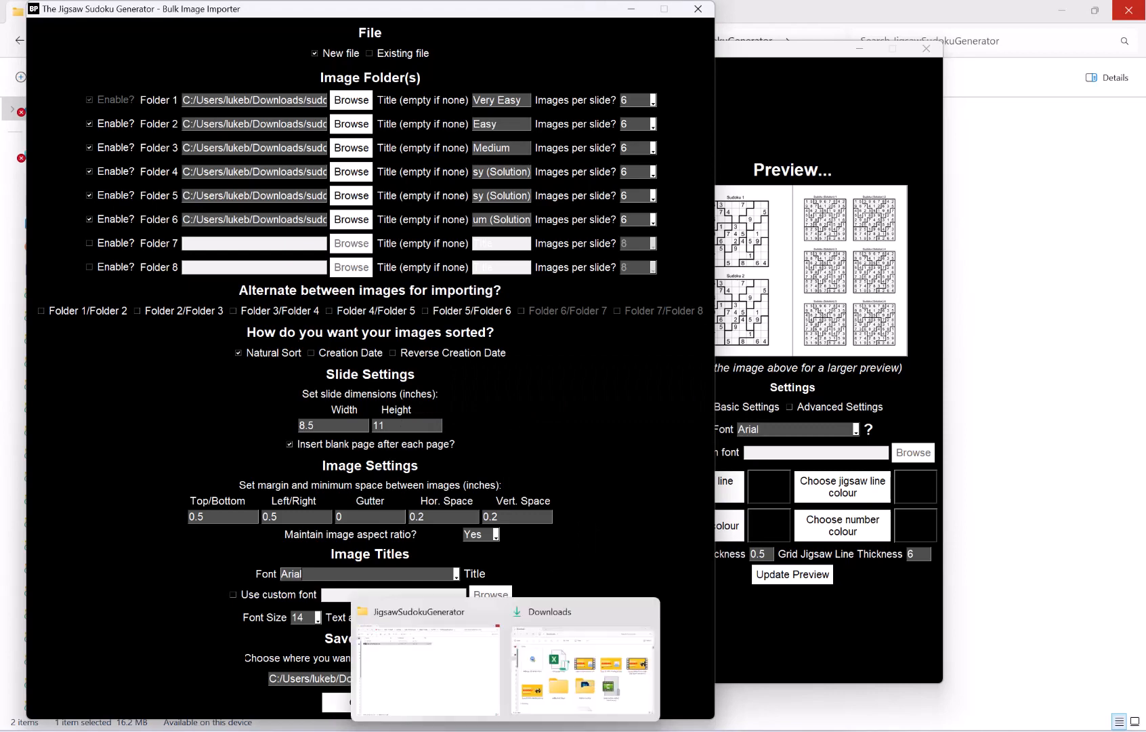
click(558, 685)
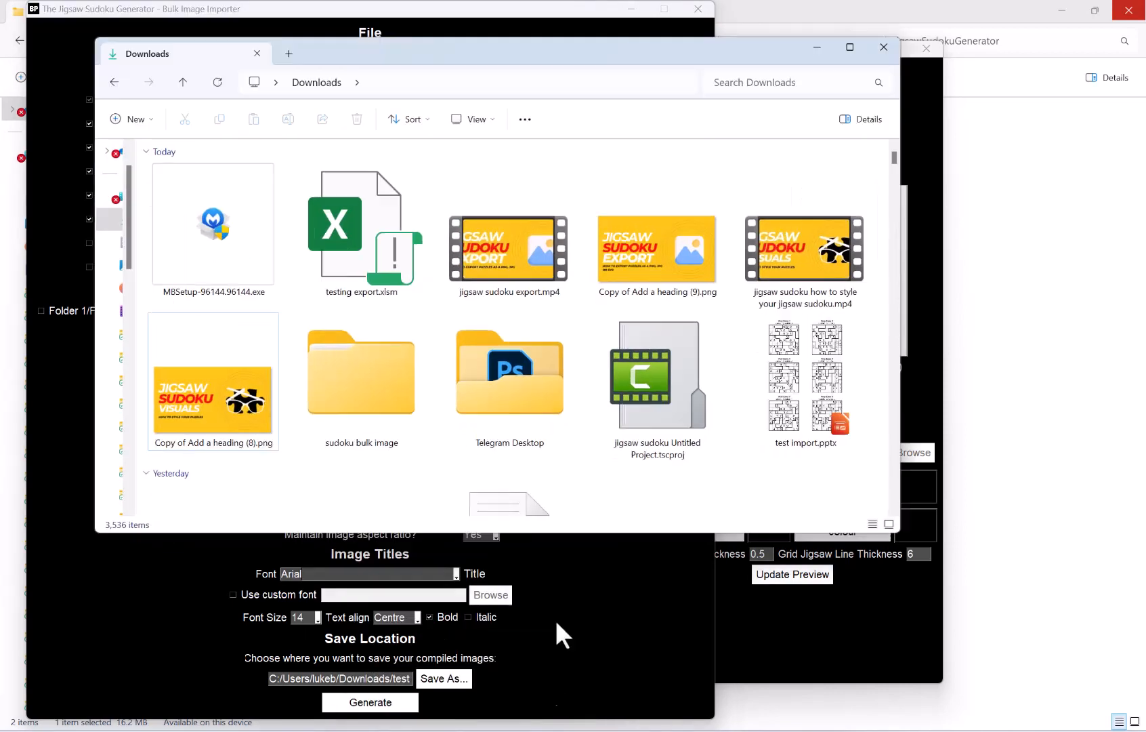
click(821, 404)
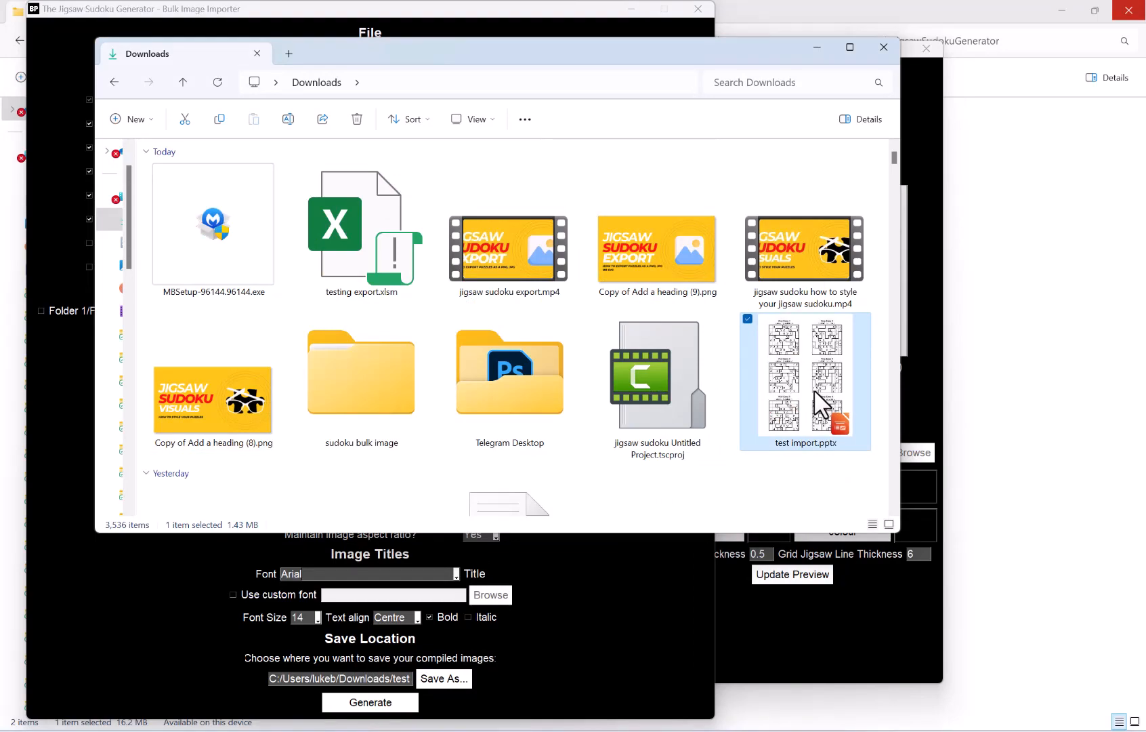
double_click(821, 404)
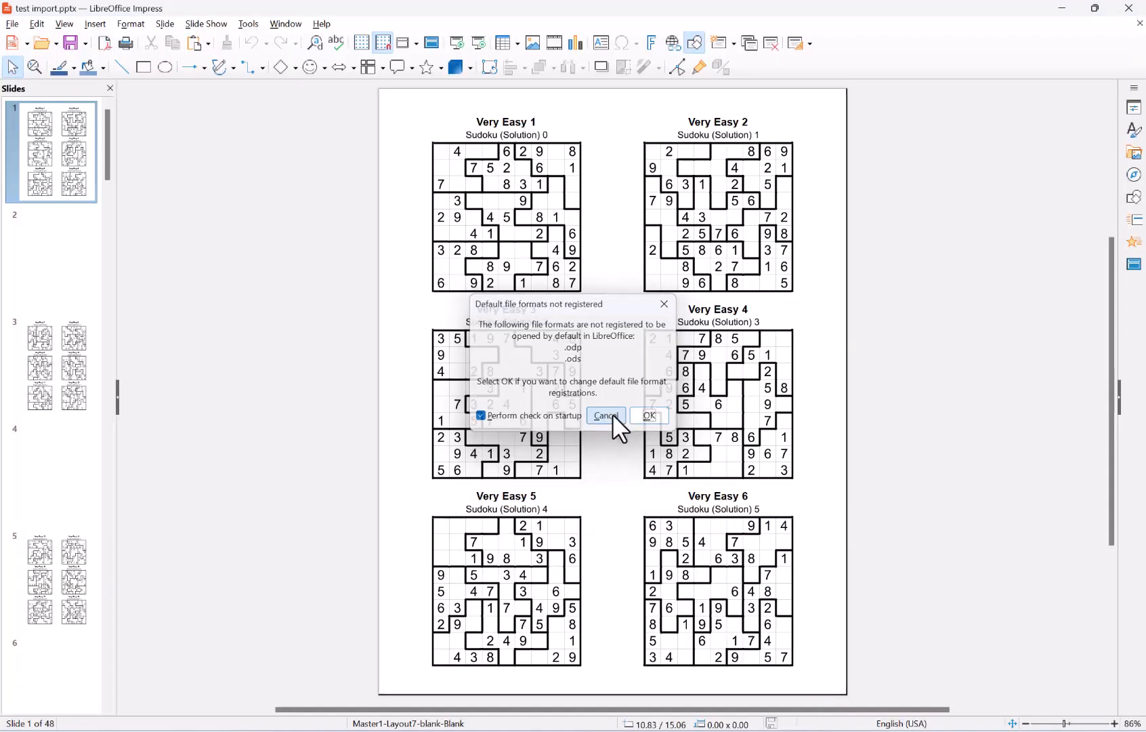
click(613, 414)
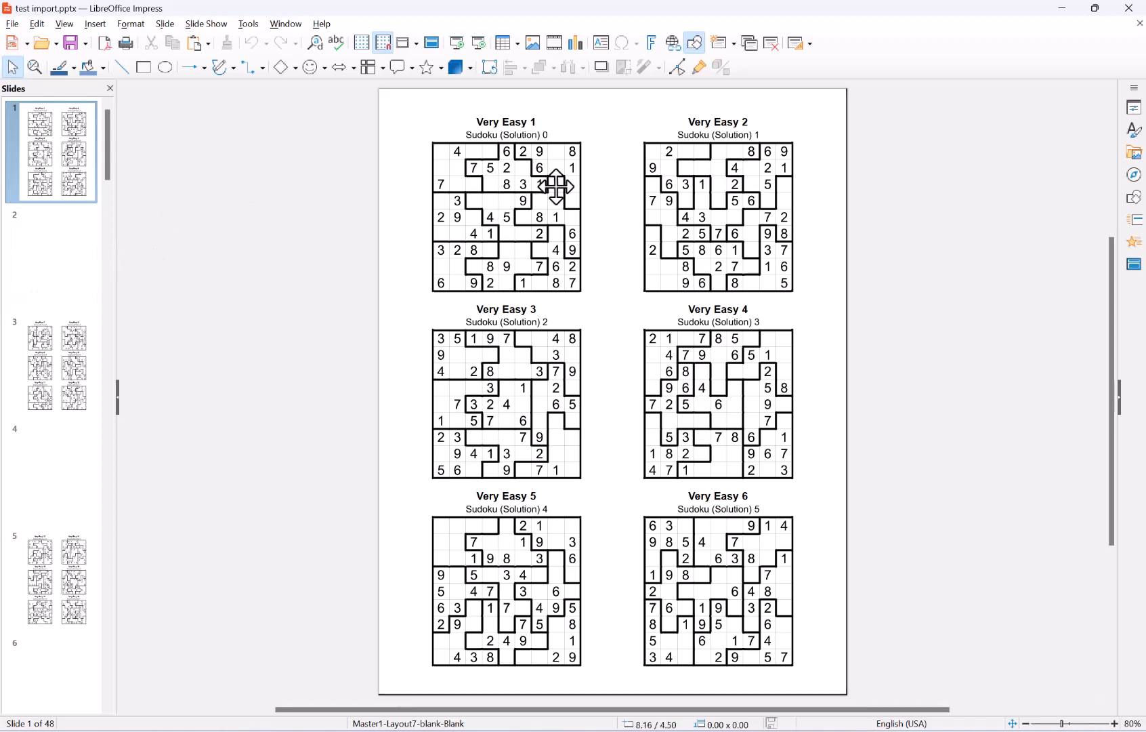
- Inspect the first puzzle image and the "Very Easy 2" title on slide 1 as separate objects
click(515, 142)
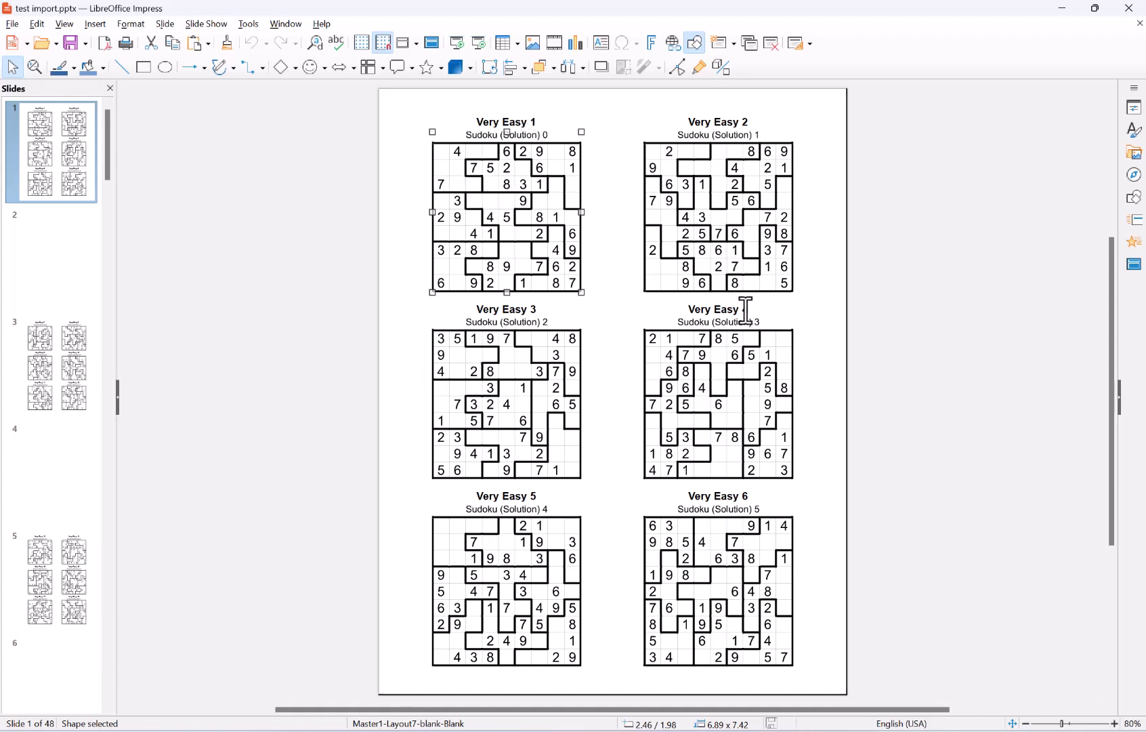
click(734, 120)
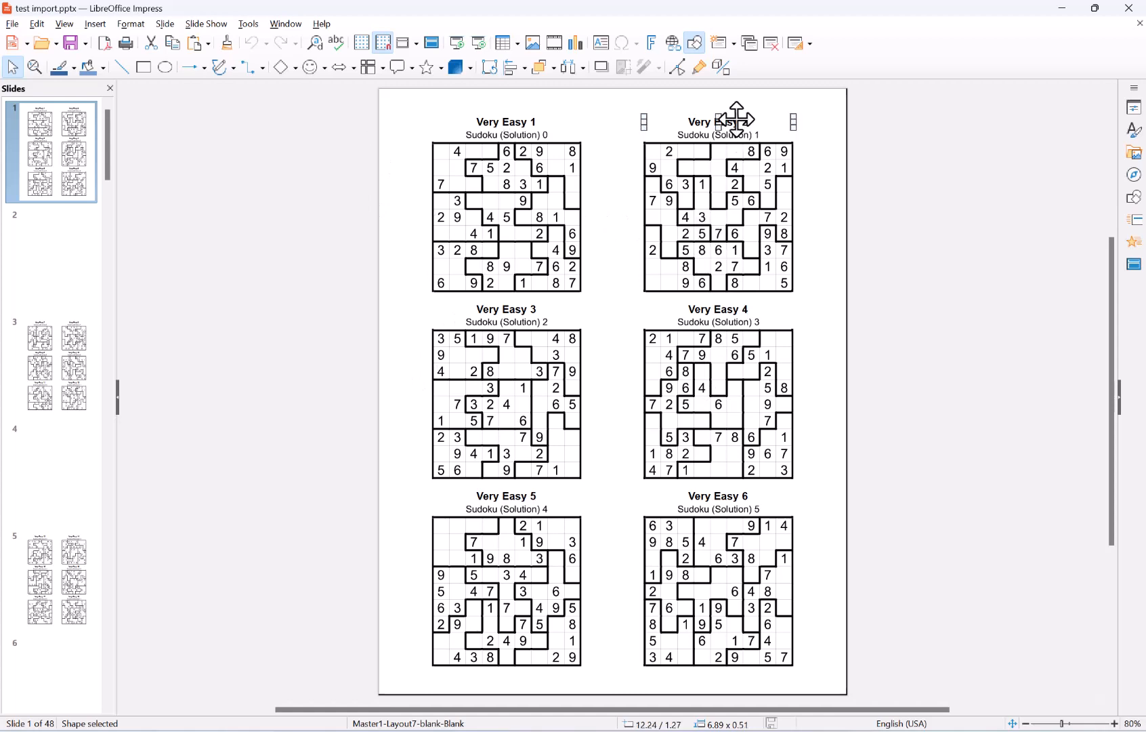
click(735, 122)
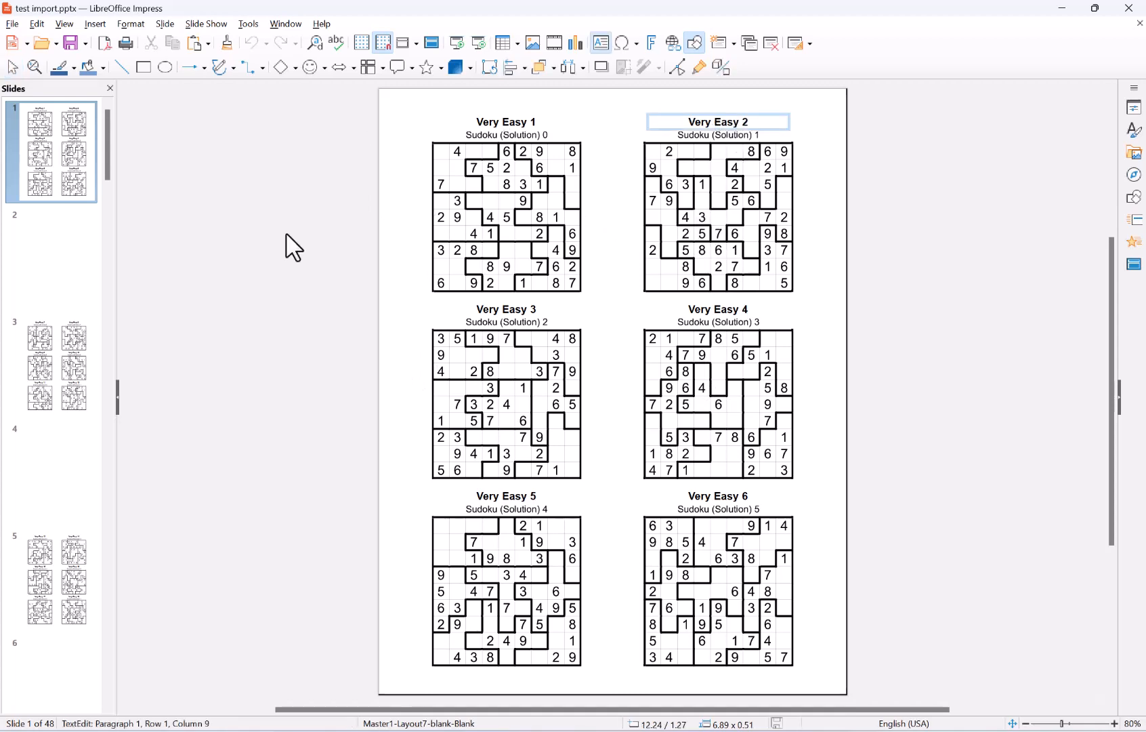
- Review the compiled deck from slide 2 to slide 47, checking the blank pages, puzzle slides and solution slides with their titles
click(52, 258)
click(58, 351)
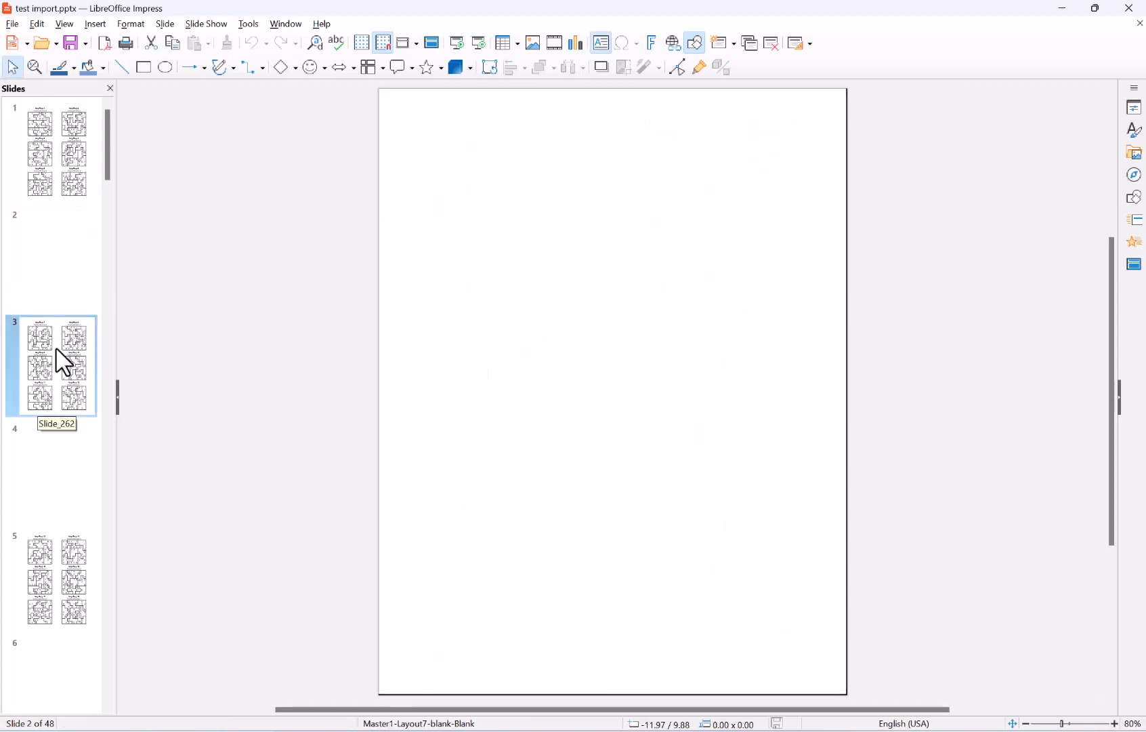
scroll(73, 275, down, 10)
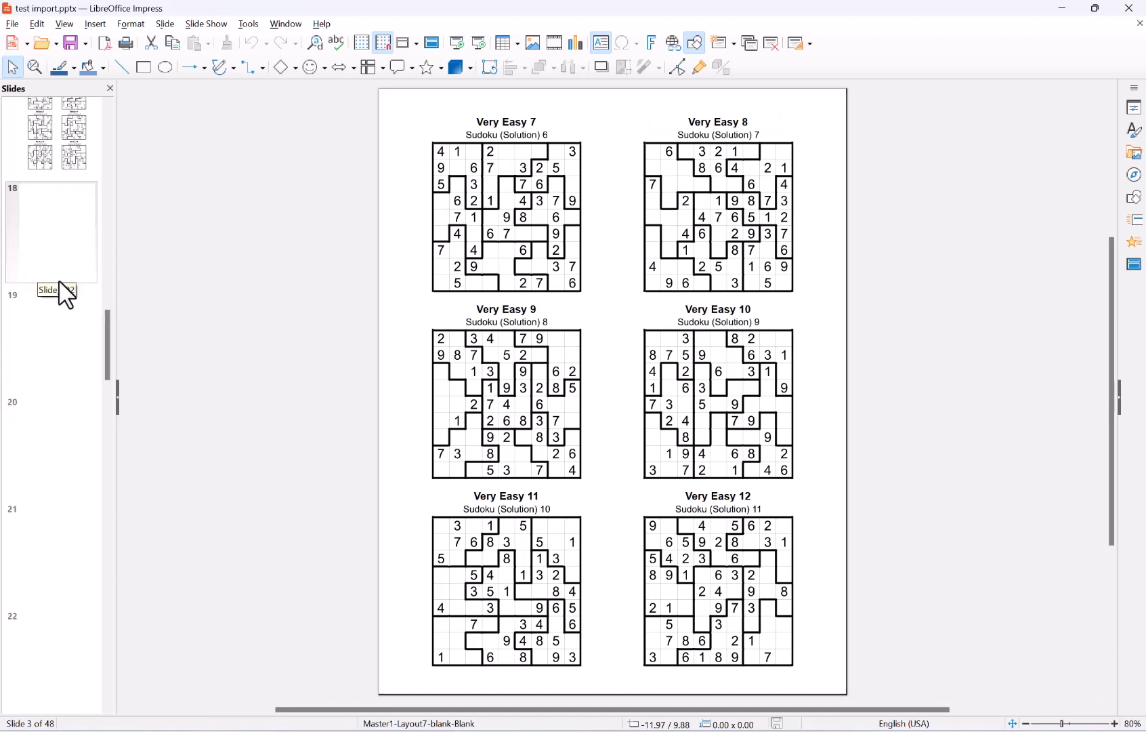
click(51, 350)
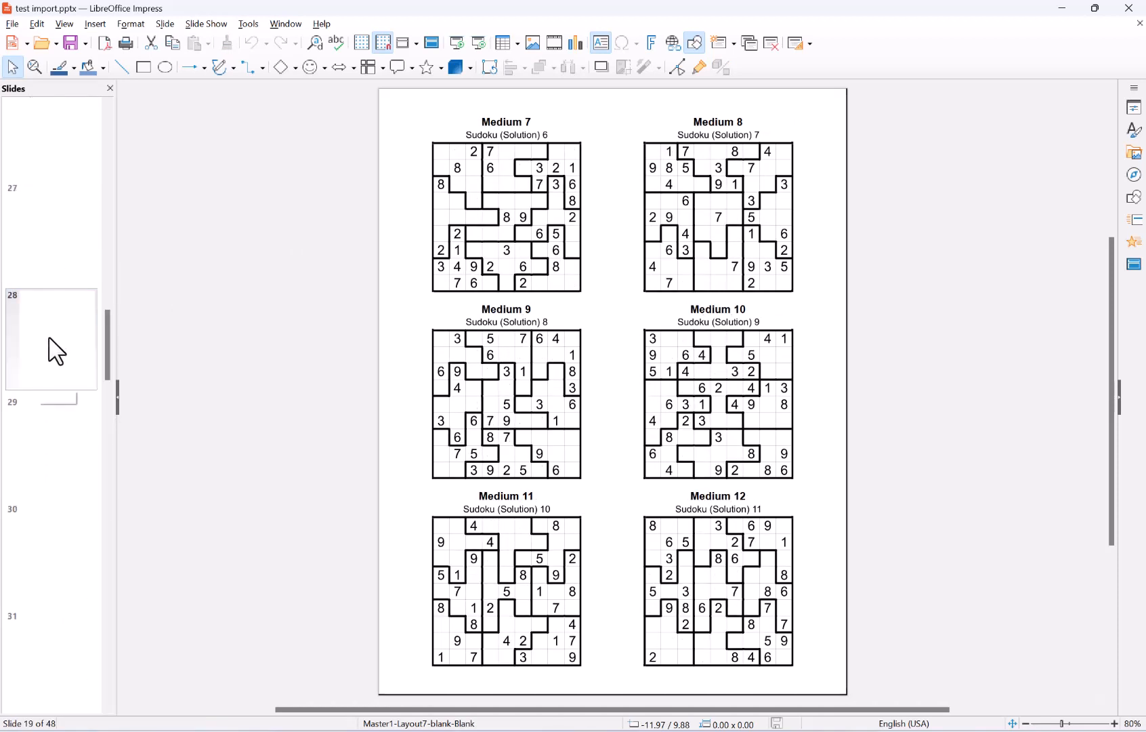
scroll(51, 350, down, 7)
scroll(56, 348, down, 9)
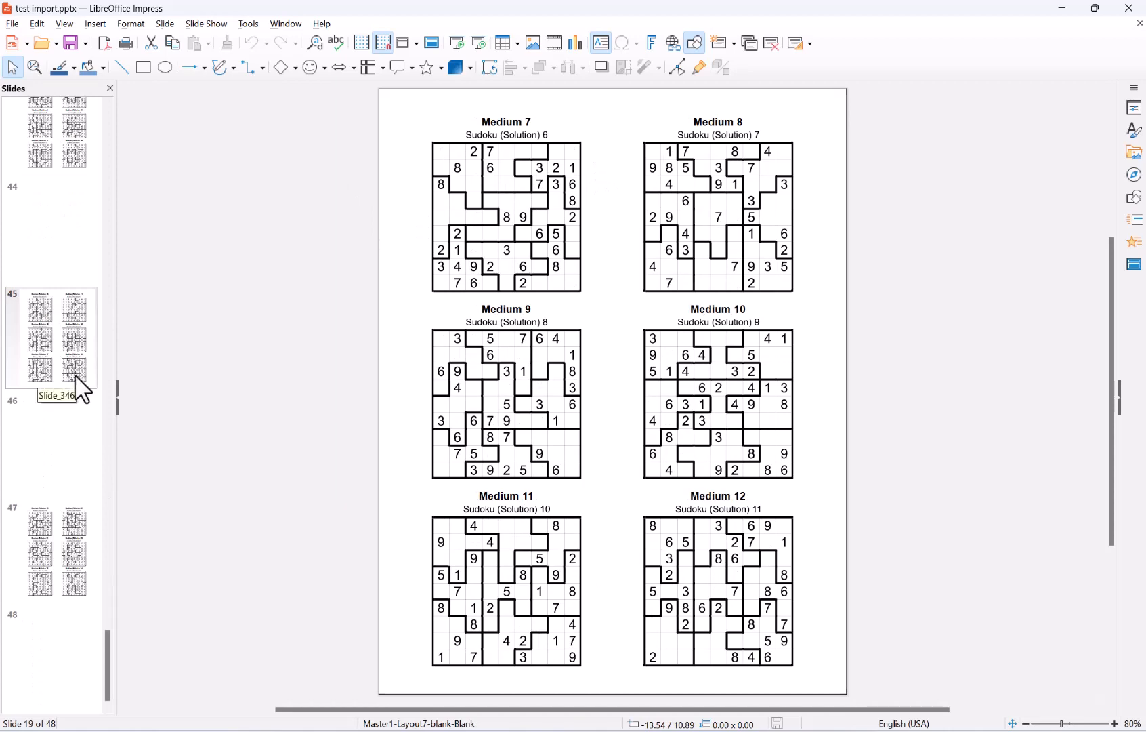
click(88, 352)
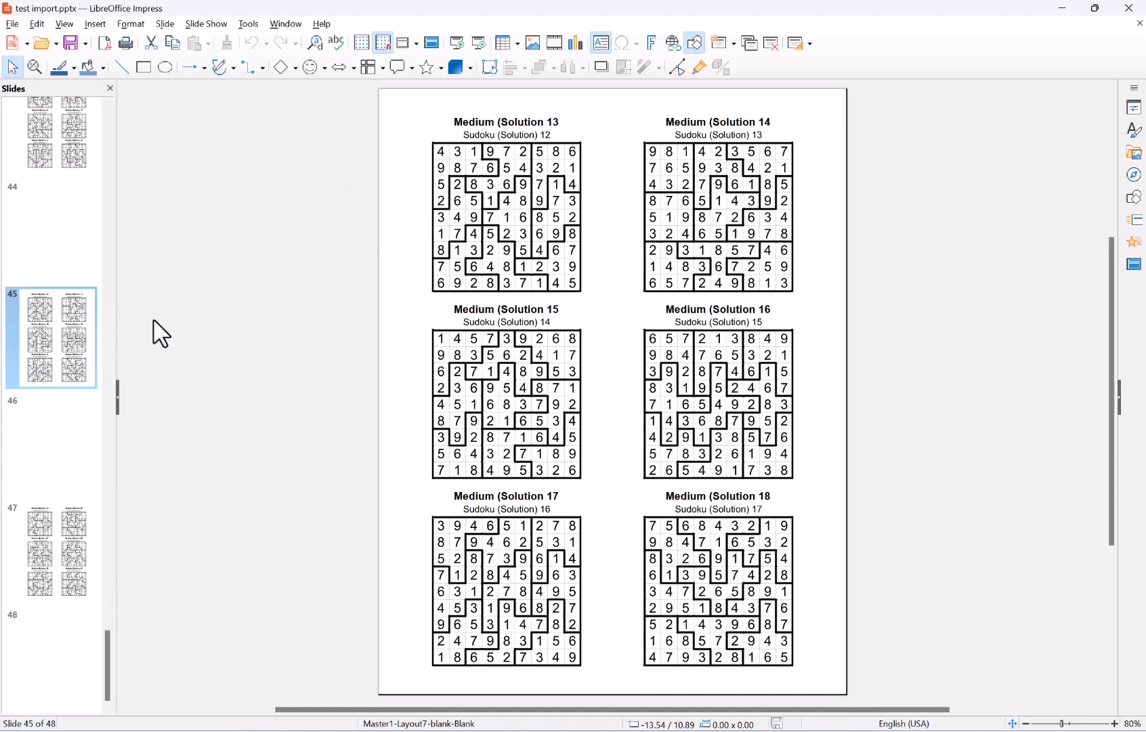
click(49, 558)
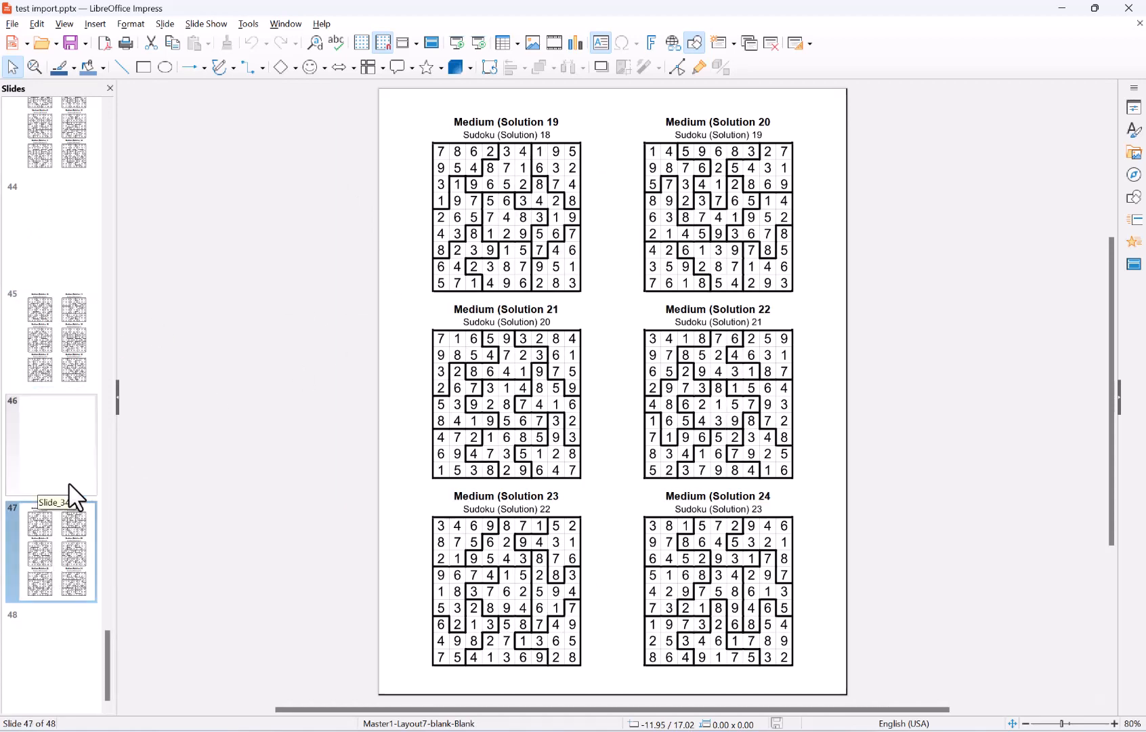